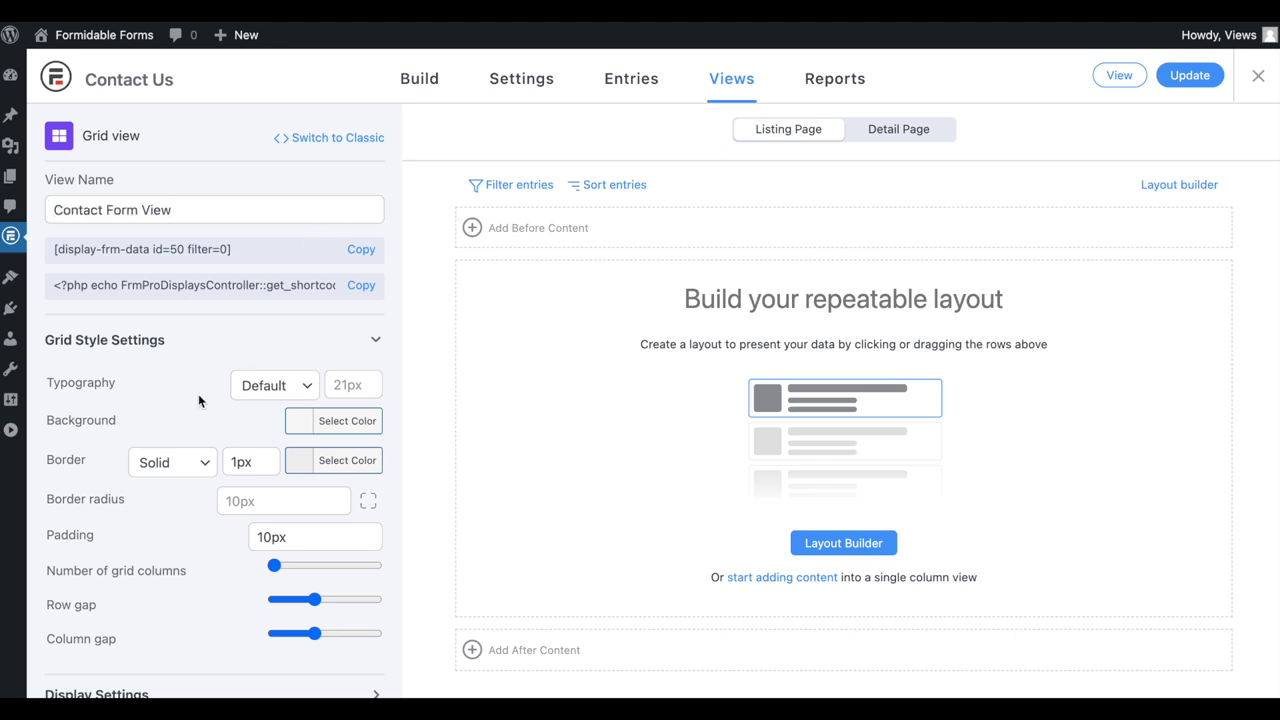
Step: Set the page size to 30 in the Contact Form View's display settings
scroll(198, 400, down, 2)
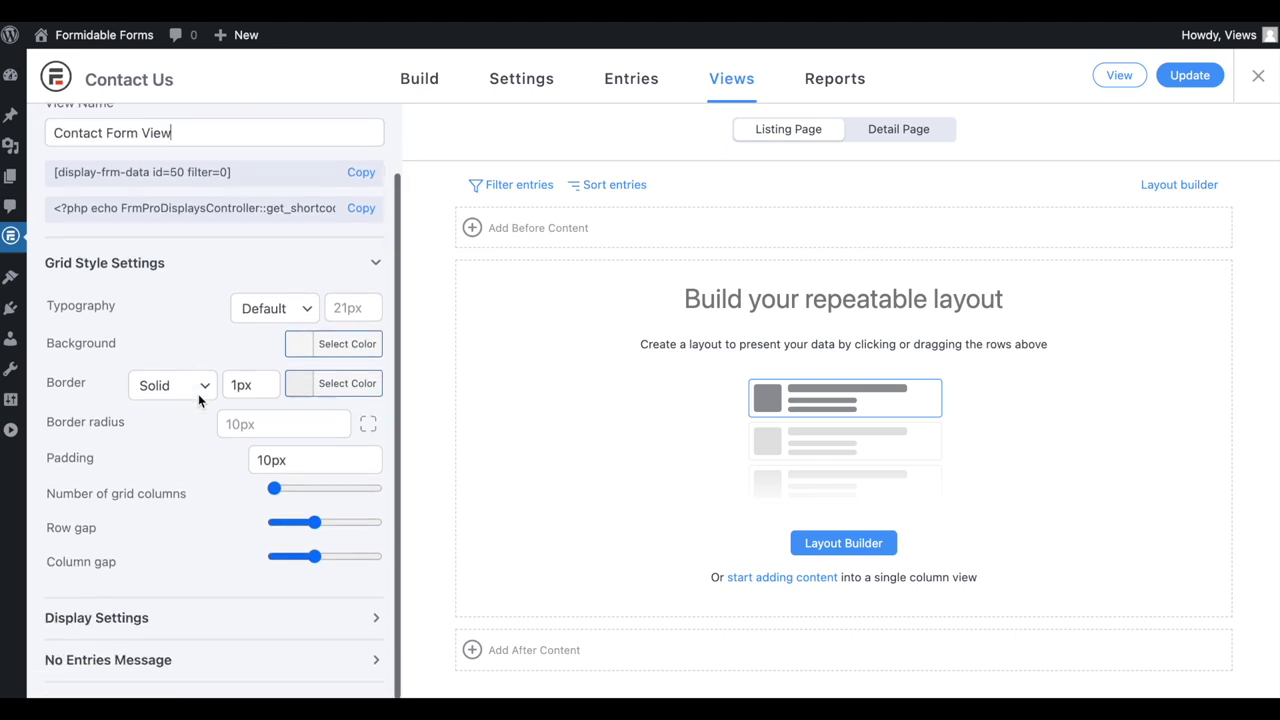
click(190, 617)
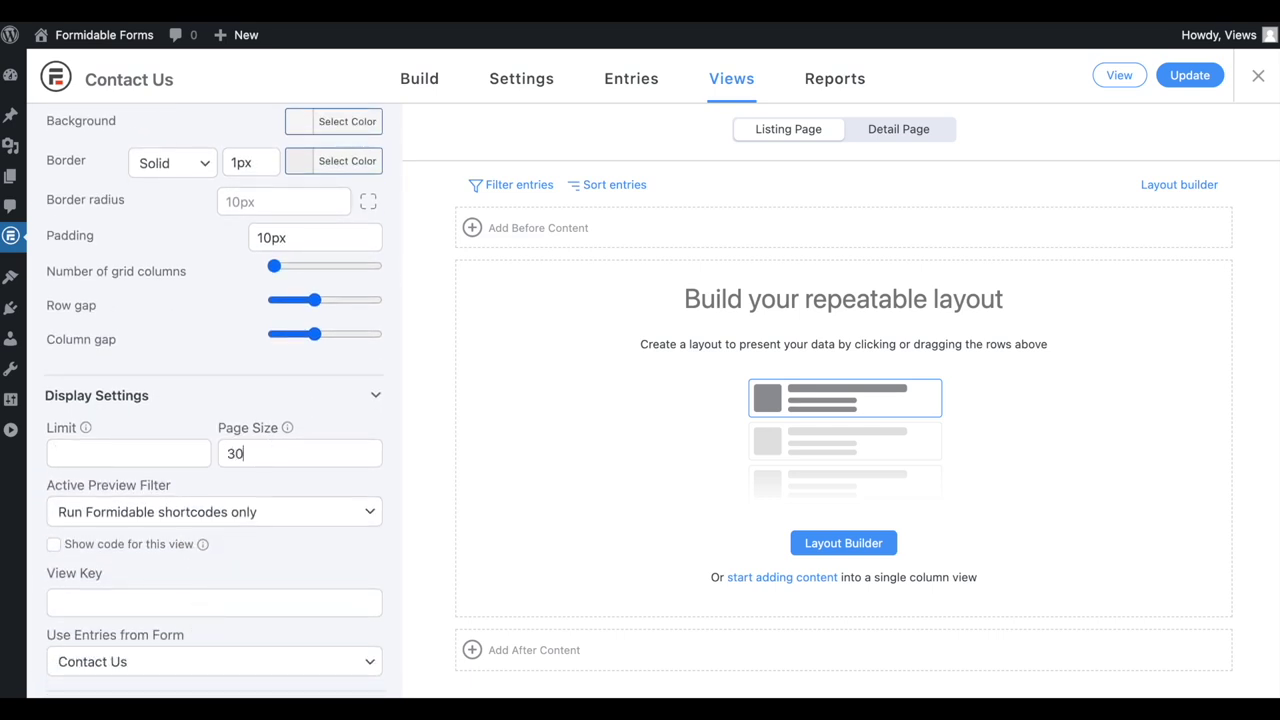
scroll(312, 458, up, 5)
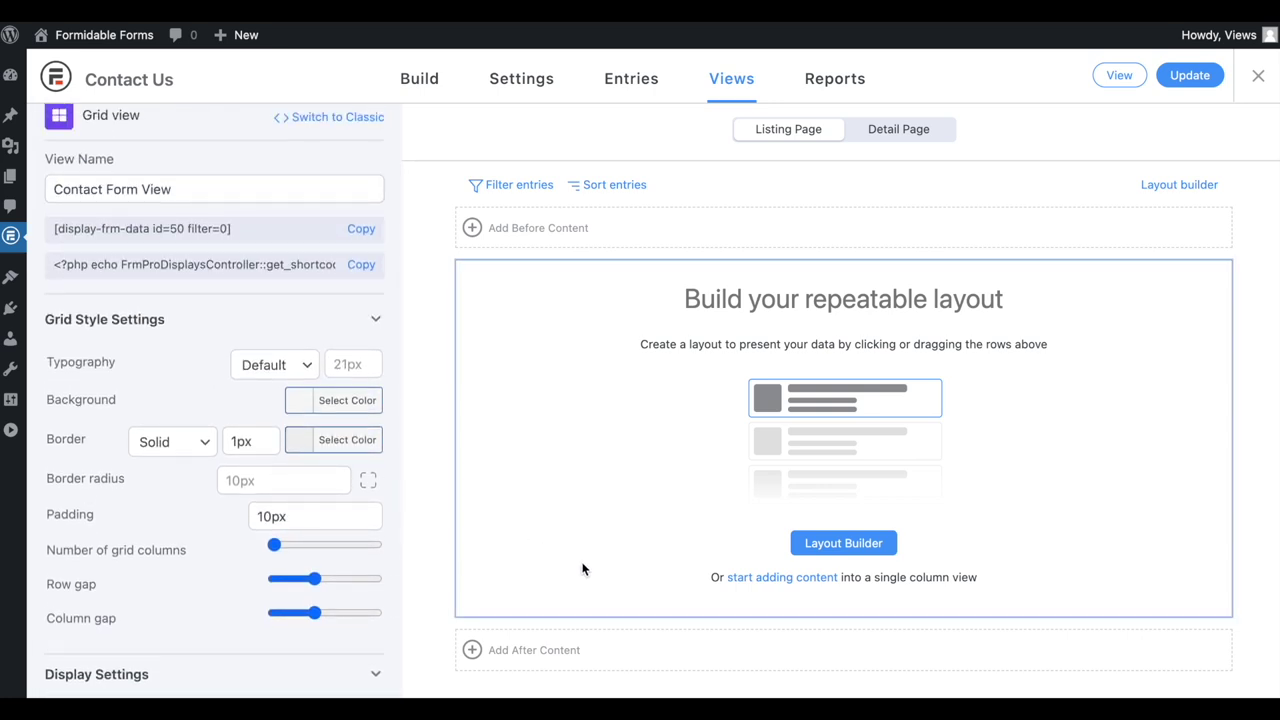
Step: Start single-column content for the listing page and insert the Name [6] and Subject [8] fields on separate lines
click(765, 585)
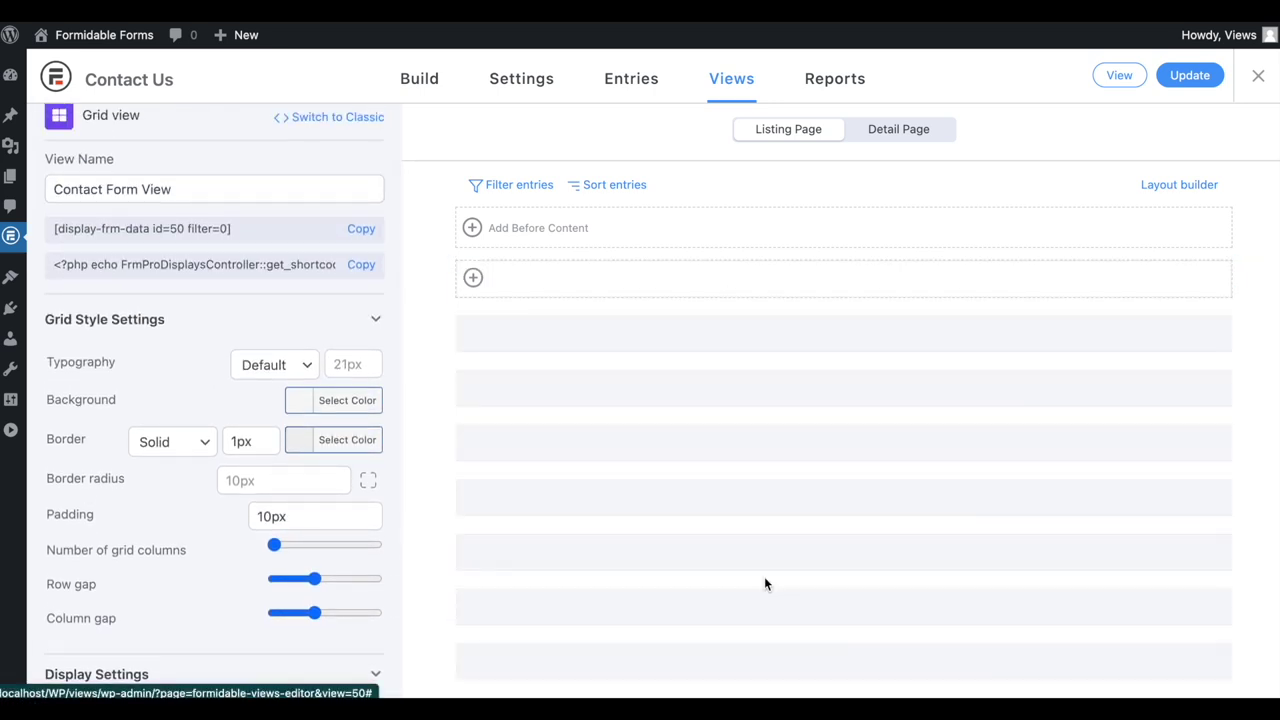
click(751, 289)
click(1035, 242)
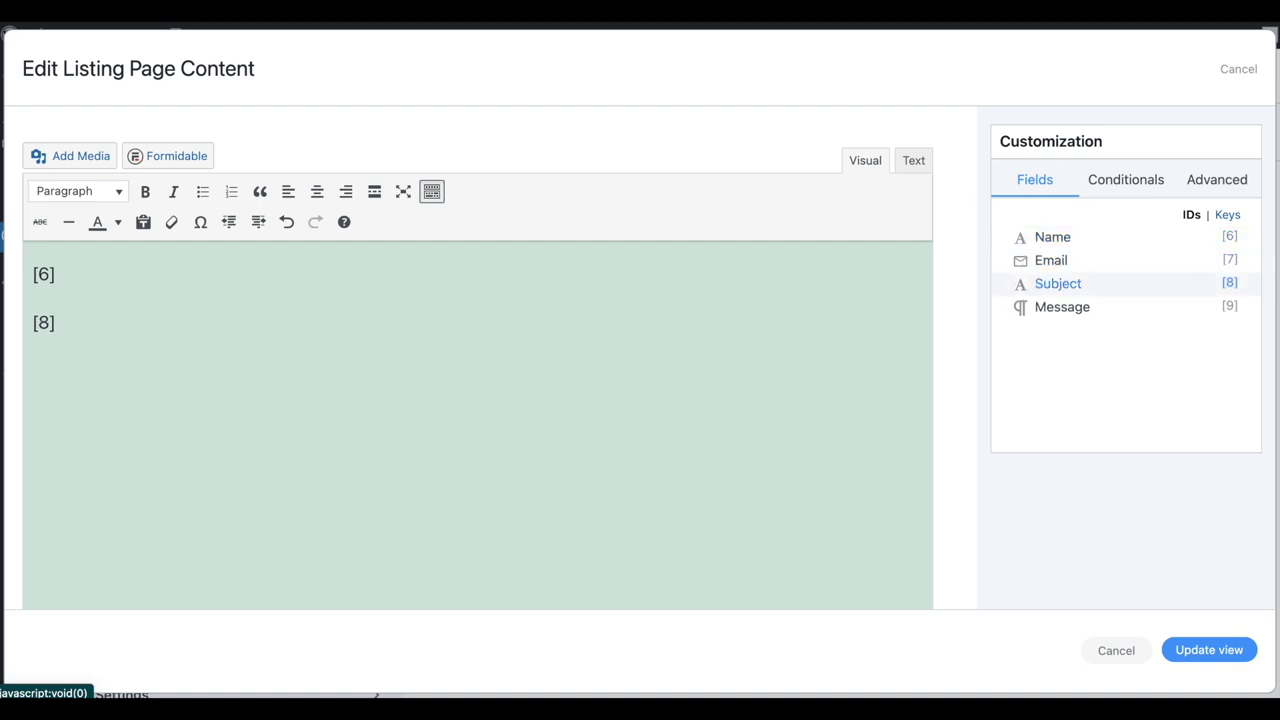
Step: Format the [6] field as Heading 3 and make the [8] field bold
drag(75, 272, 30, 275)
click(60, 193)
click(160, 402)
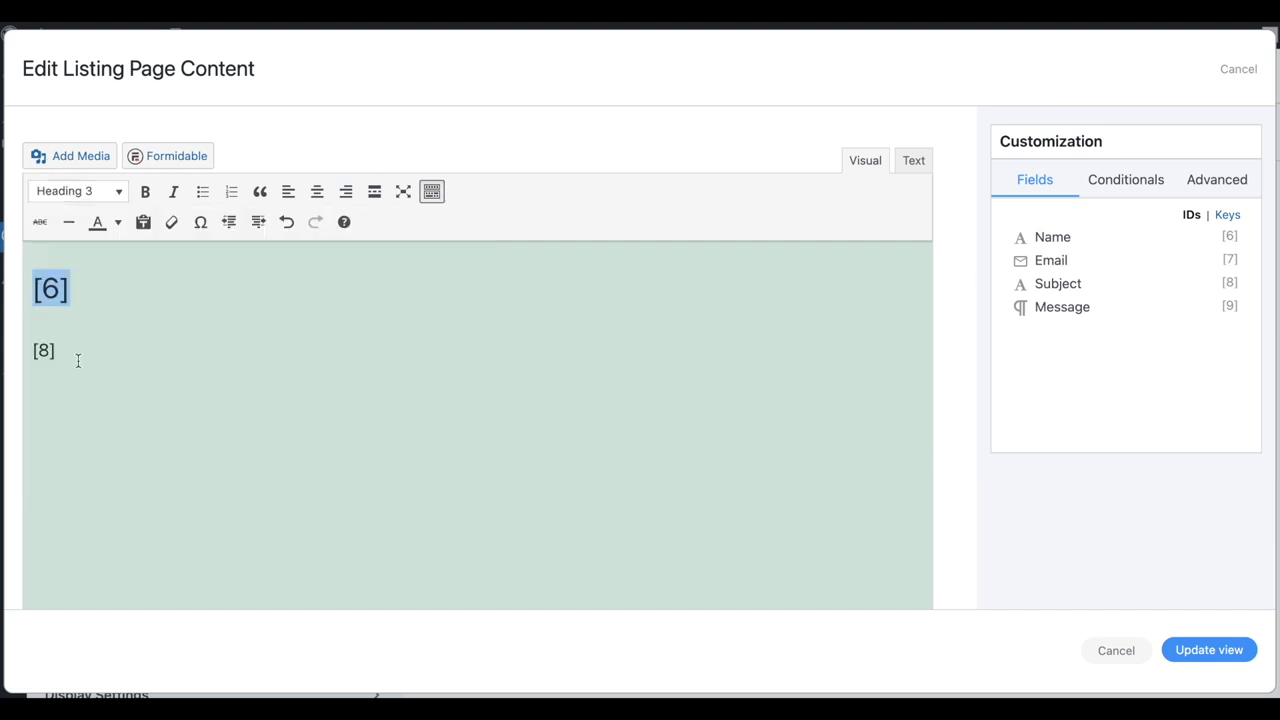
drag(78, 361, 26, 349)
key(ctrl+b)
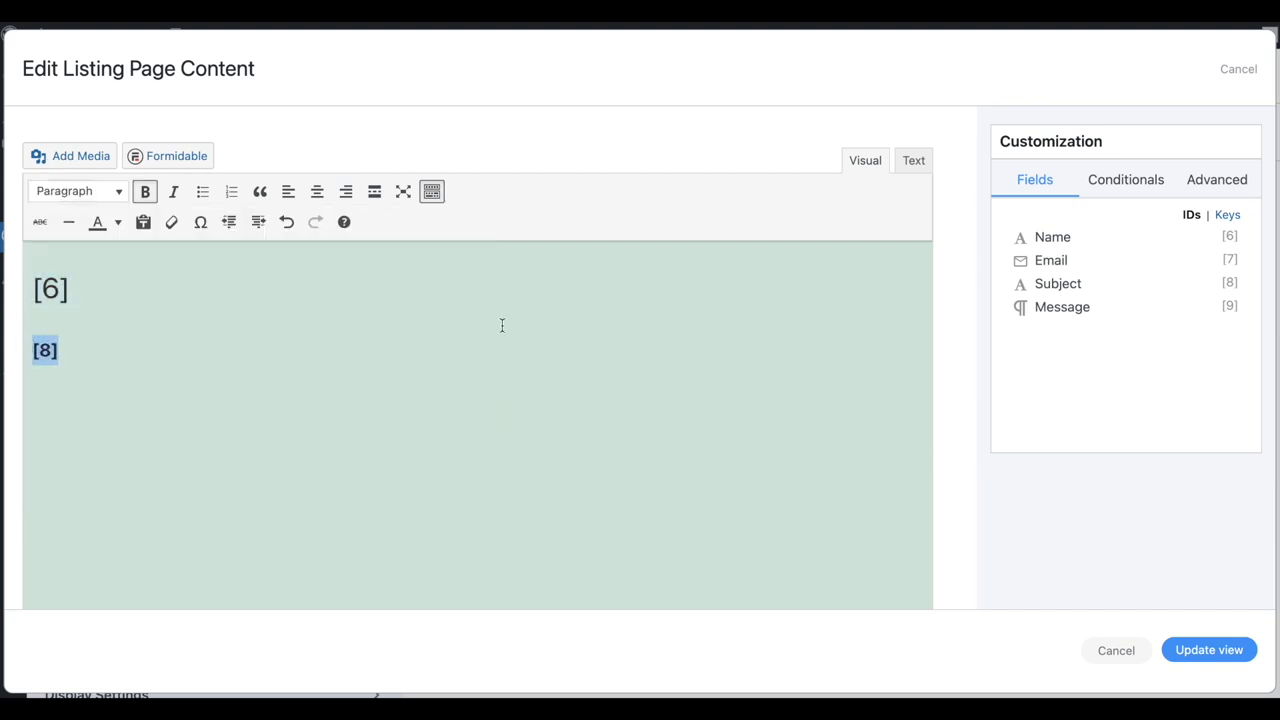
Step: Replace the &nbsp; line in the HTML with <a href="[detaillink]">Details</a> and save the listing page content
click(913, 165)
triple_click(32, 281)
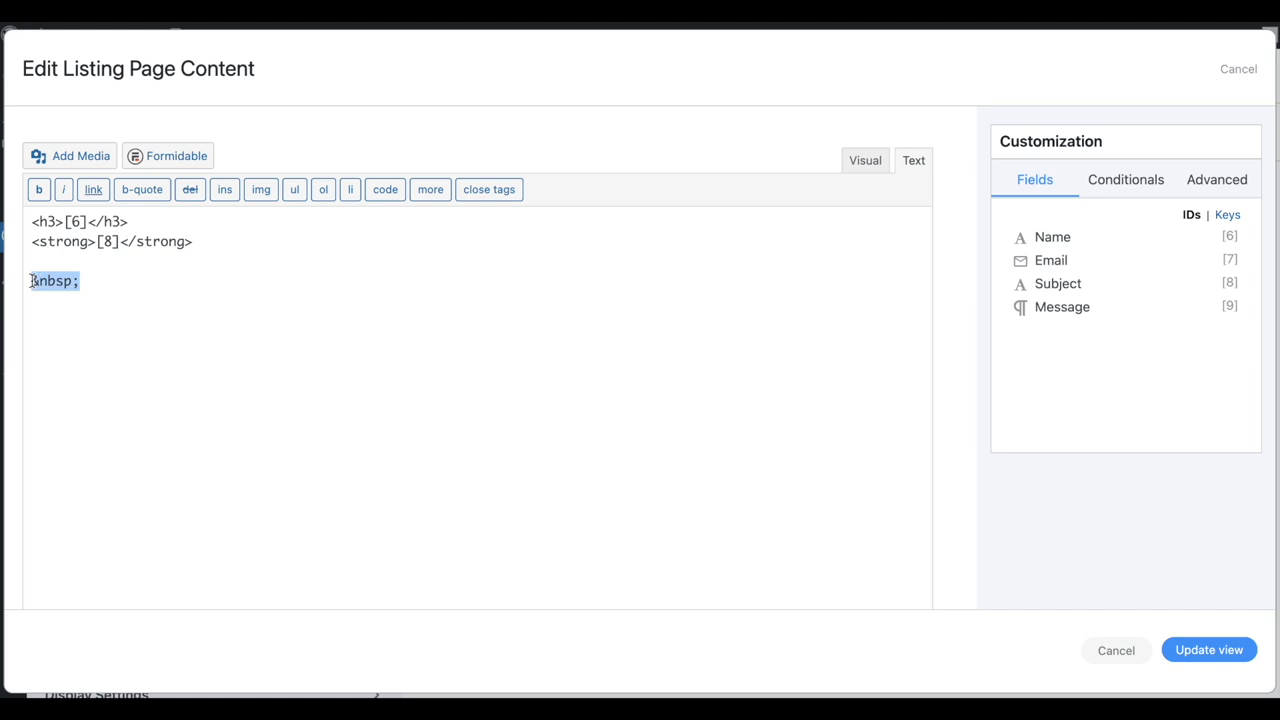
text(<a href="[detaillink]">Details</a>)
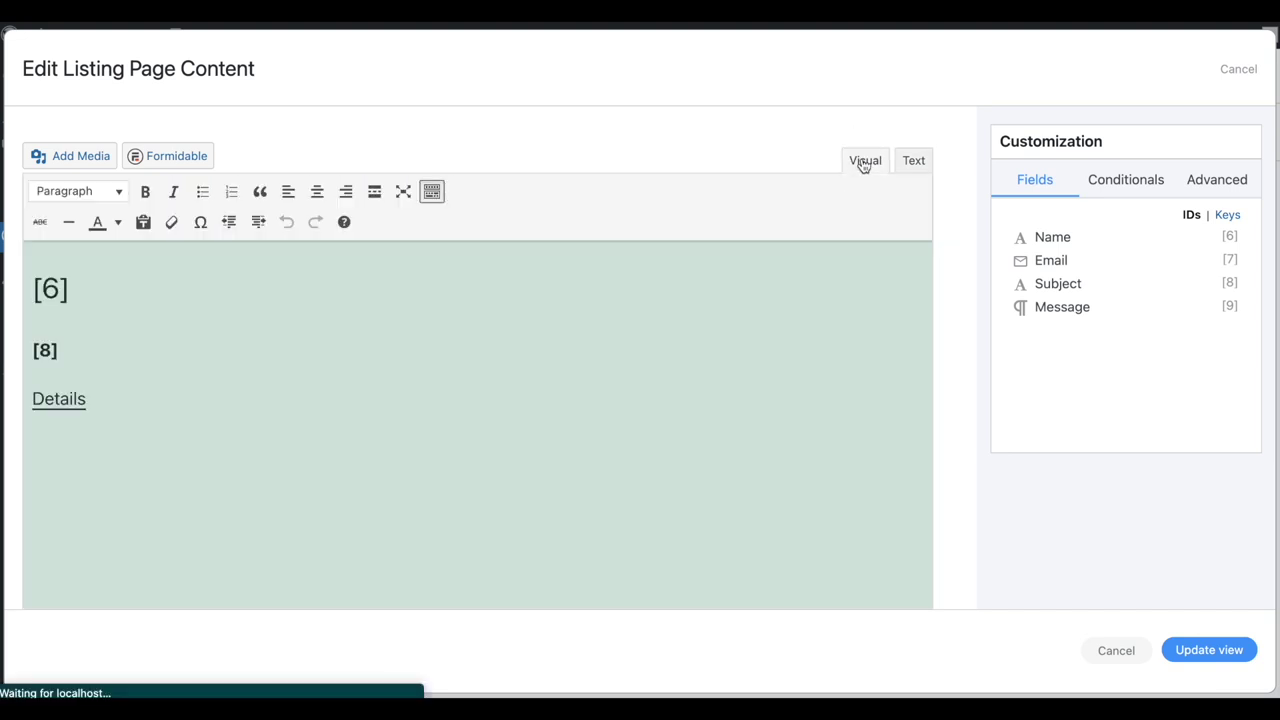
click(864, 163)
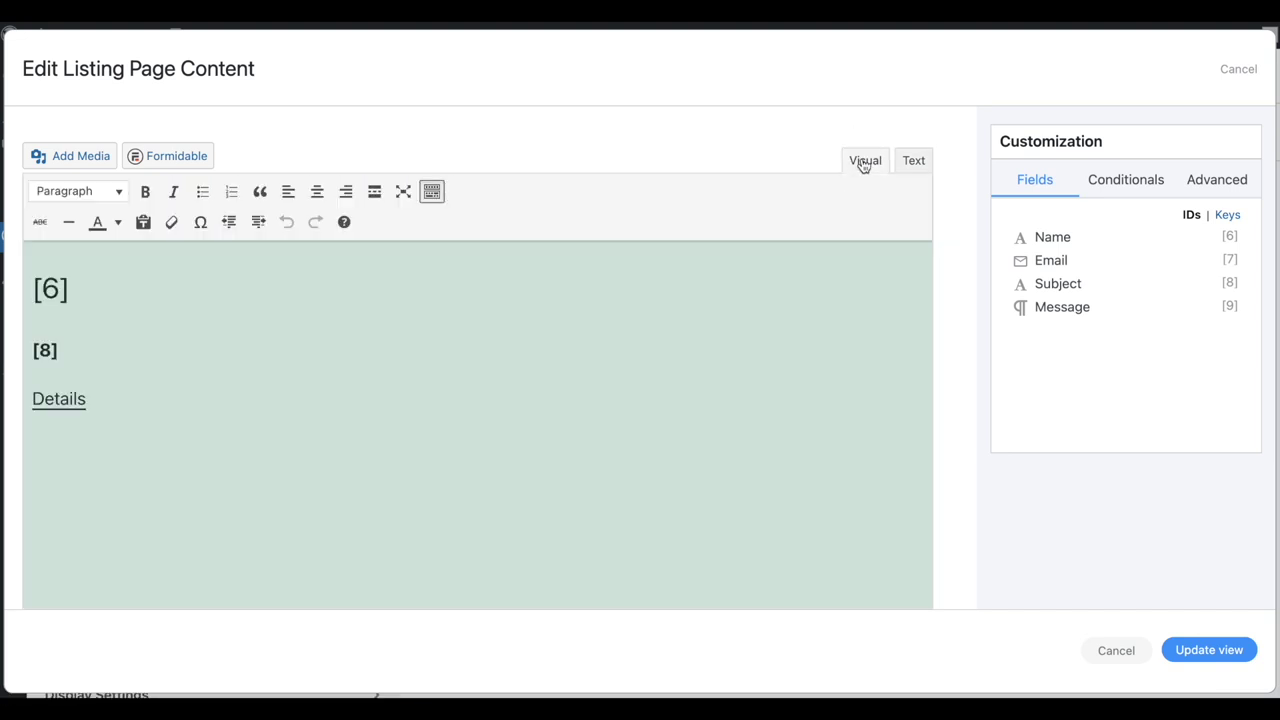
click(1194, 649)
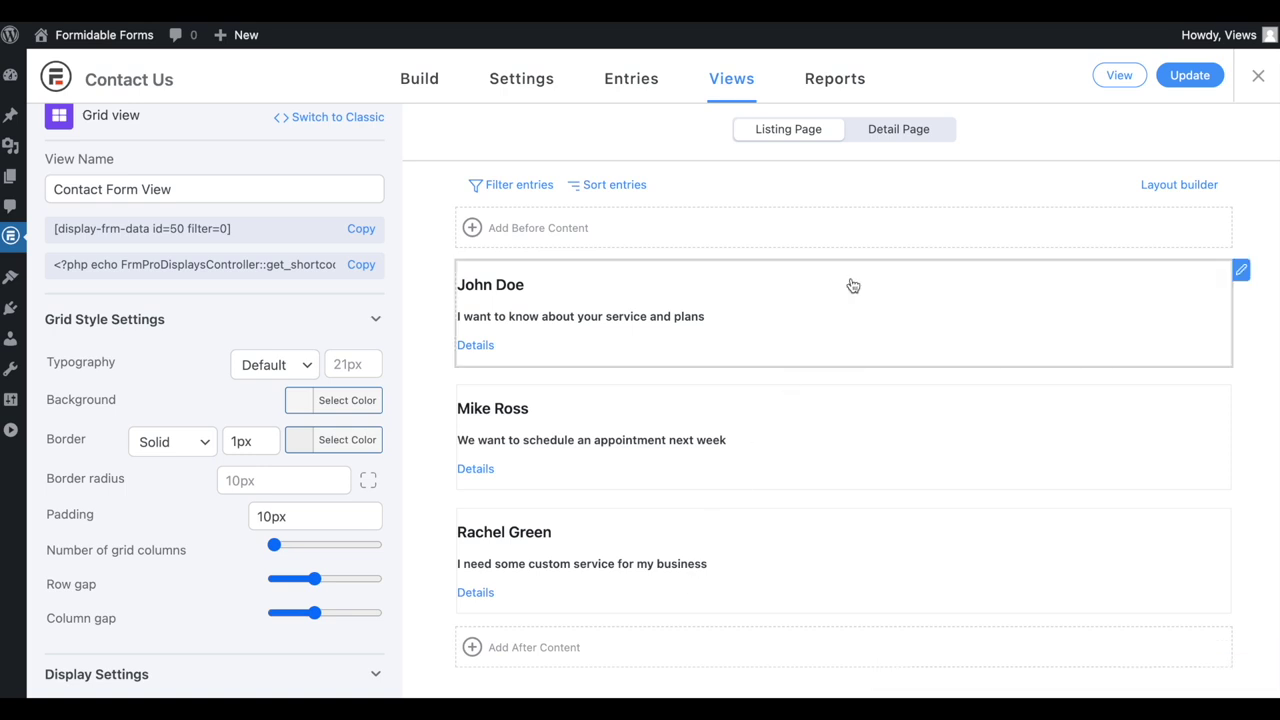
Step: Start single-column detail page content with labelled lines for Name [6], Email [7], Subject [8] and Message [9]
click(896, 131)
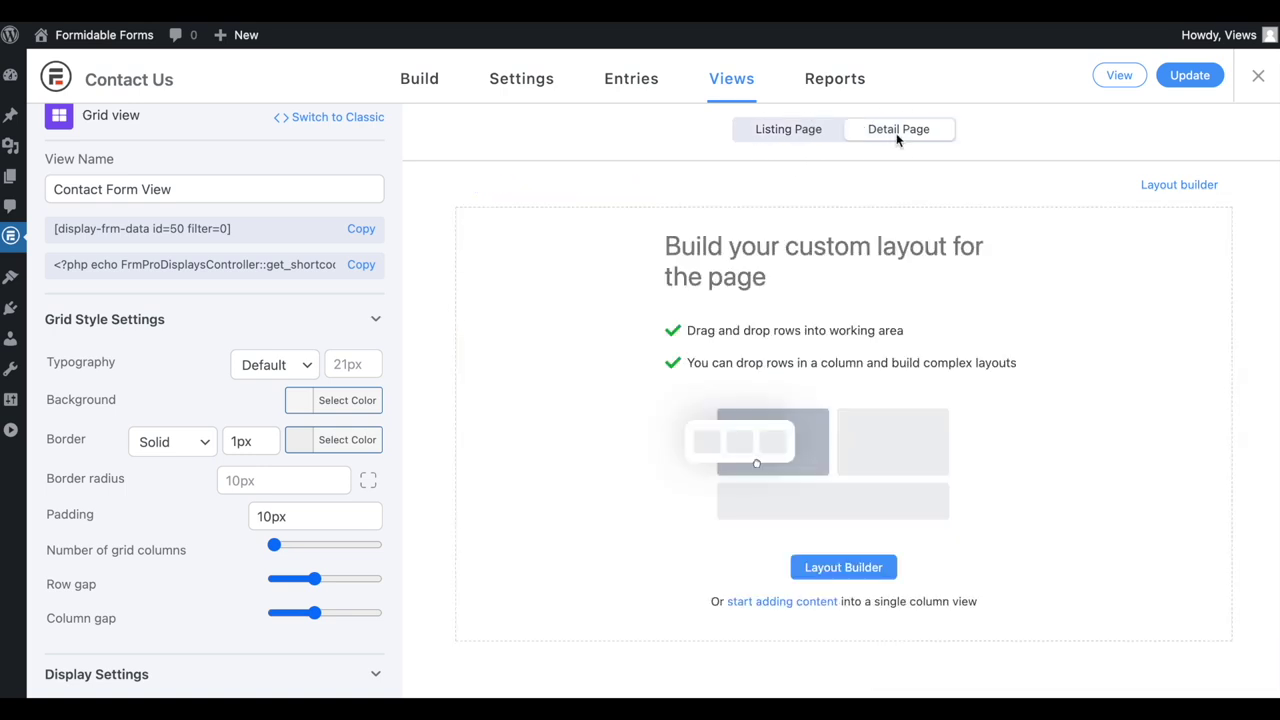
click(775, 602)
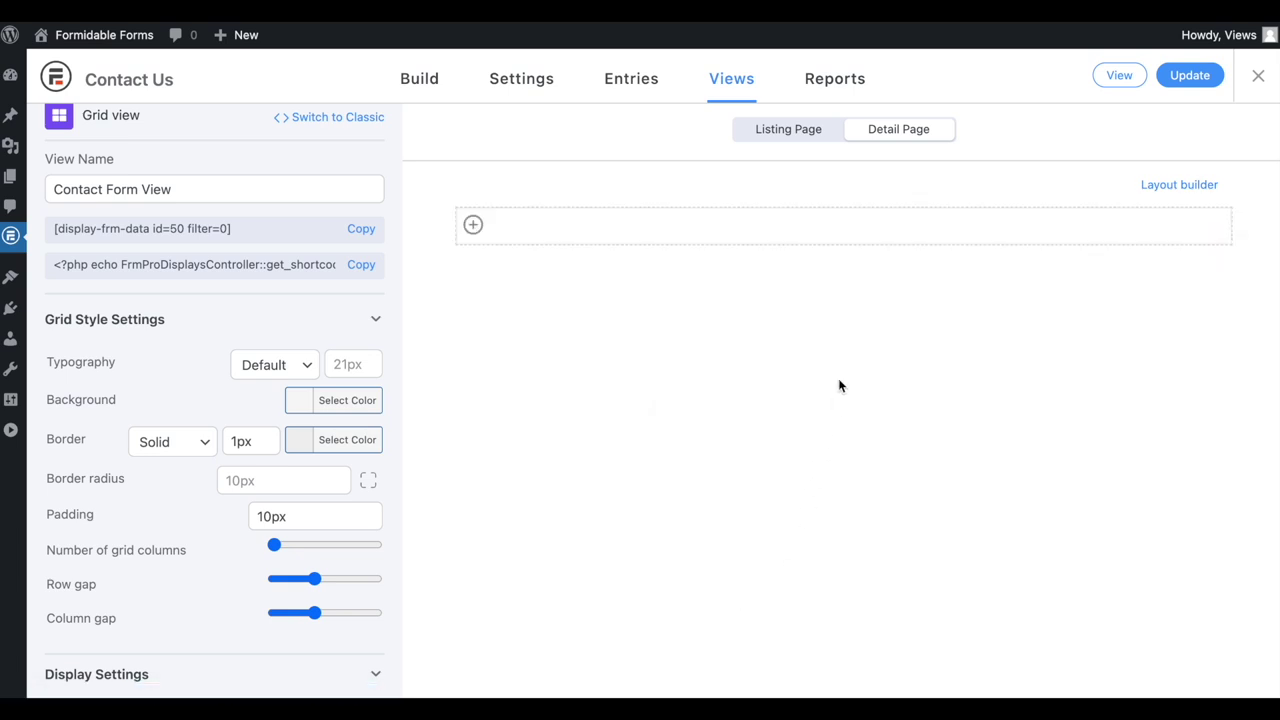
click(874, 237)
text(Name:)
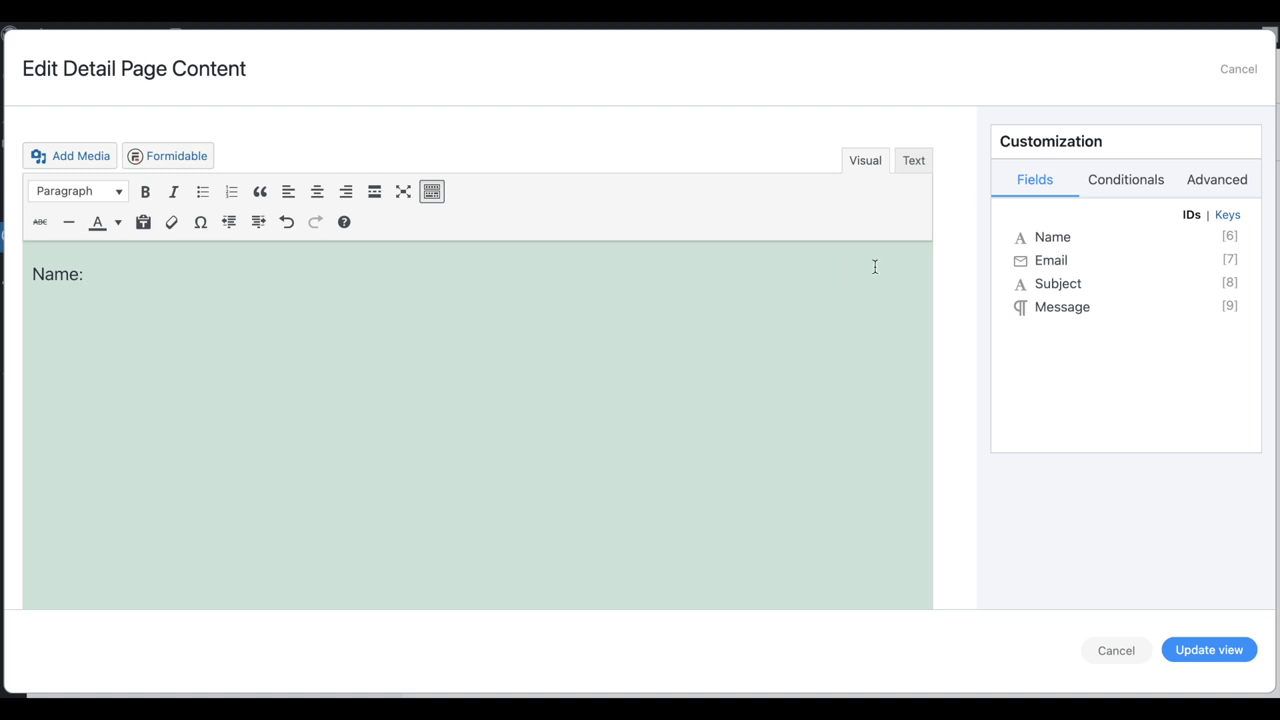
click(1048, 240)
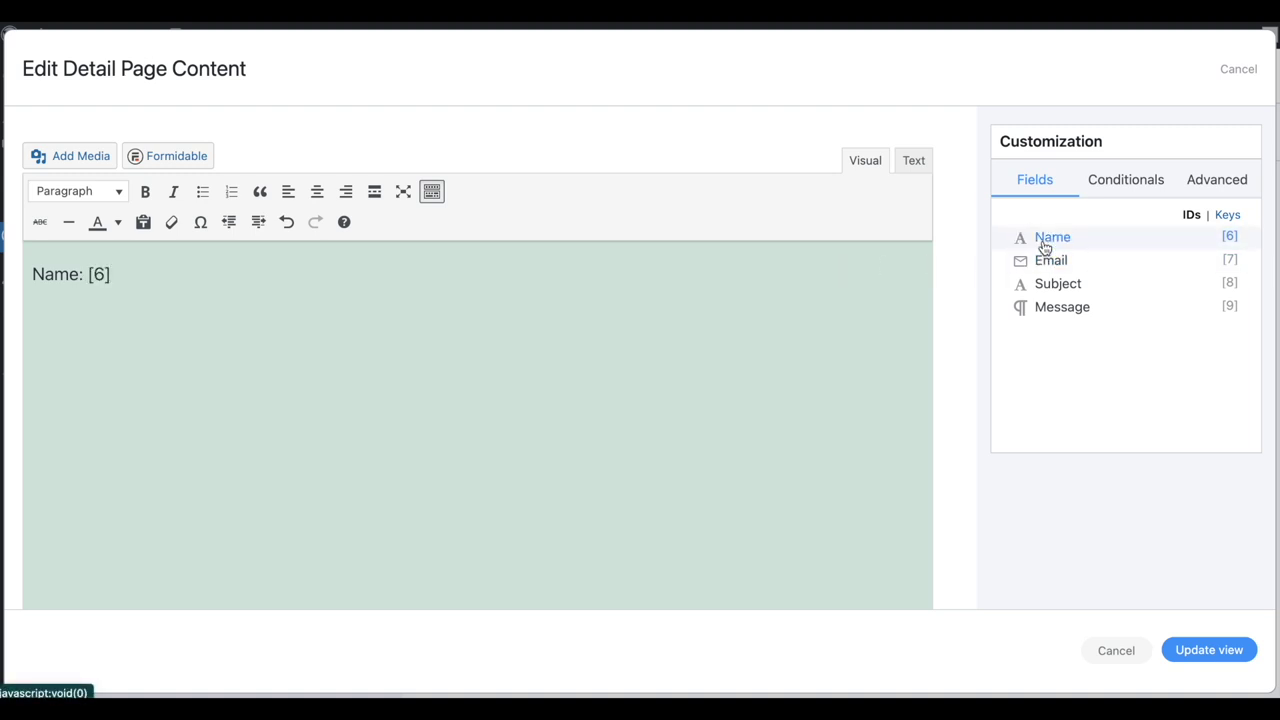
text(Email:)
click(1138, 259)
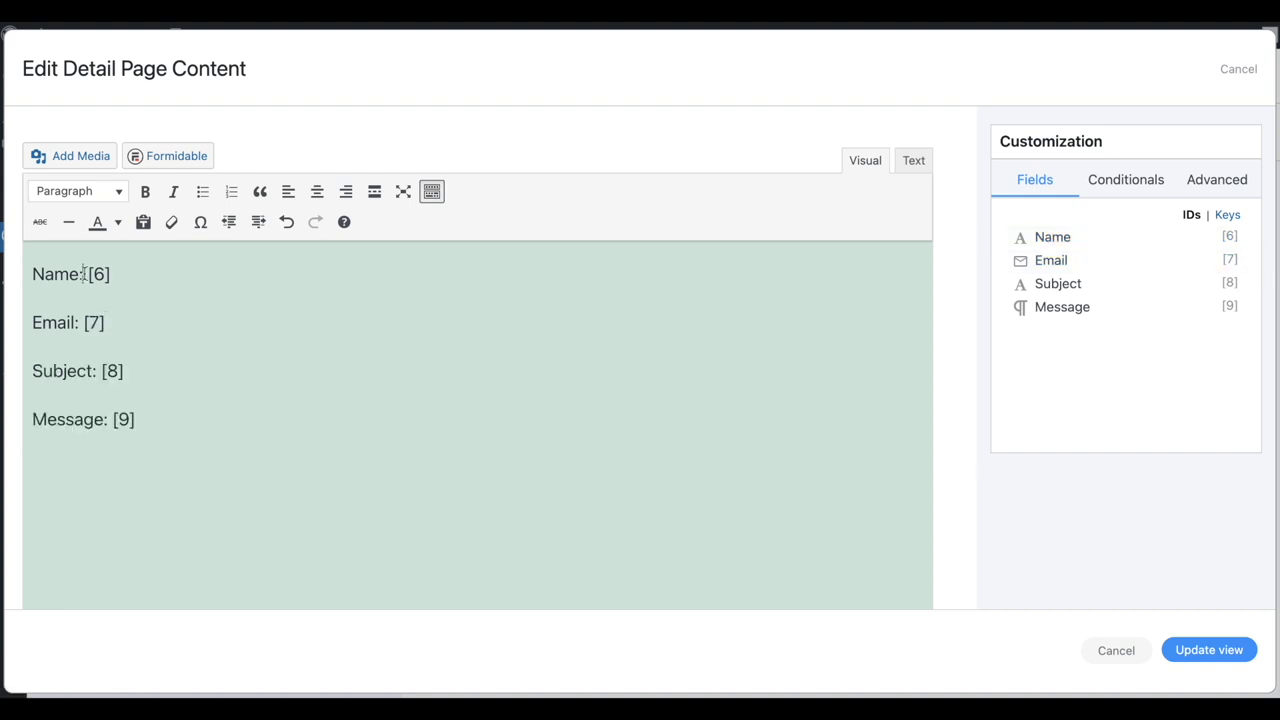
Step: Bold the four field labels, add a blank line between the fields, and save the detail page content
drag(86, 276, 32, 274)
key(ctrl+b)
click(134, 268)
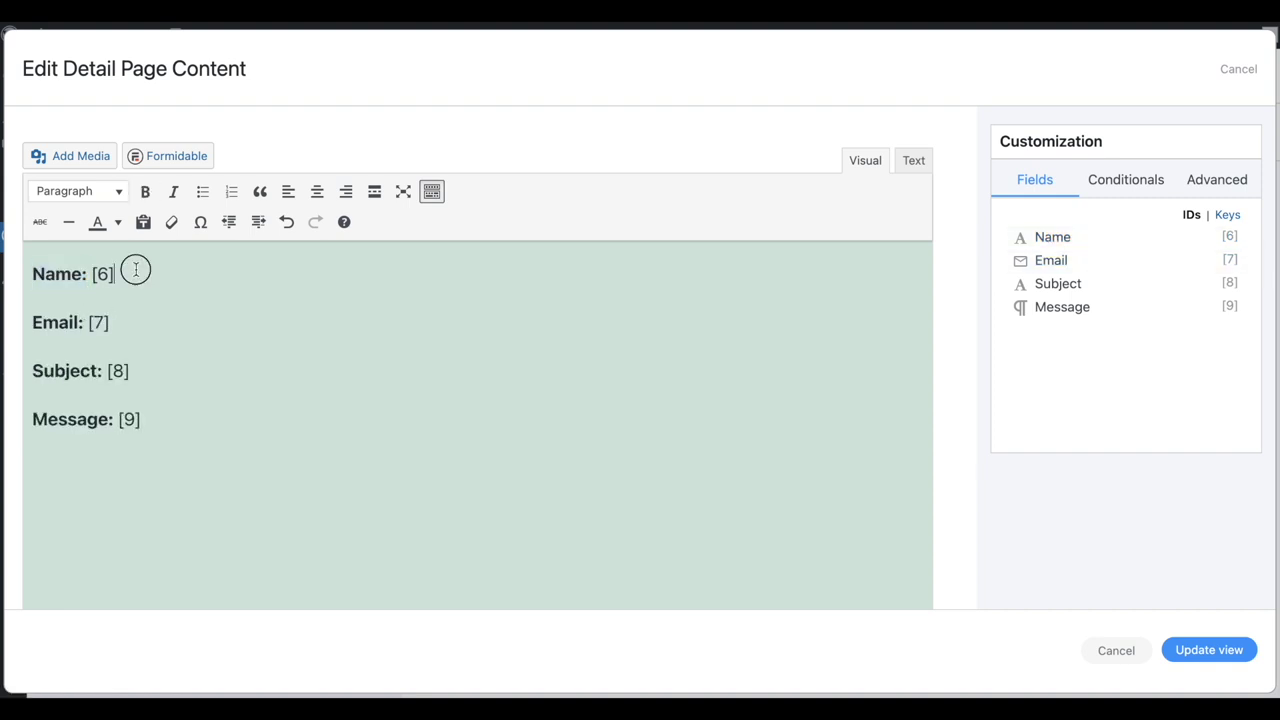
key(Return)
click(127, 370)
key(Return)
click(145, 469)
key(Return)
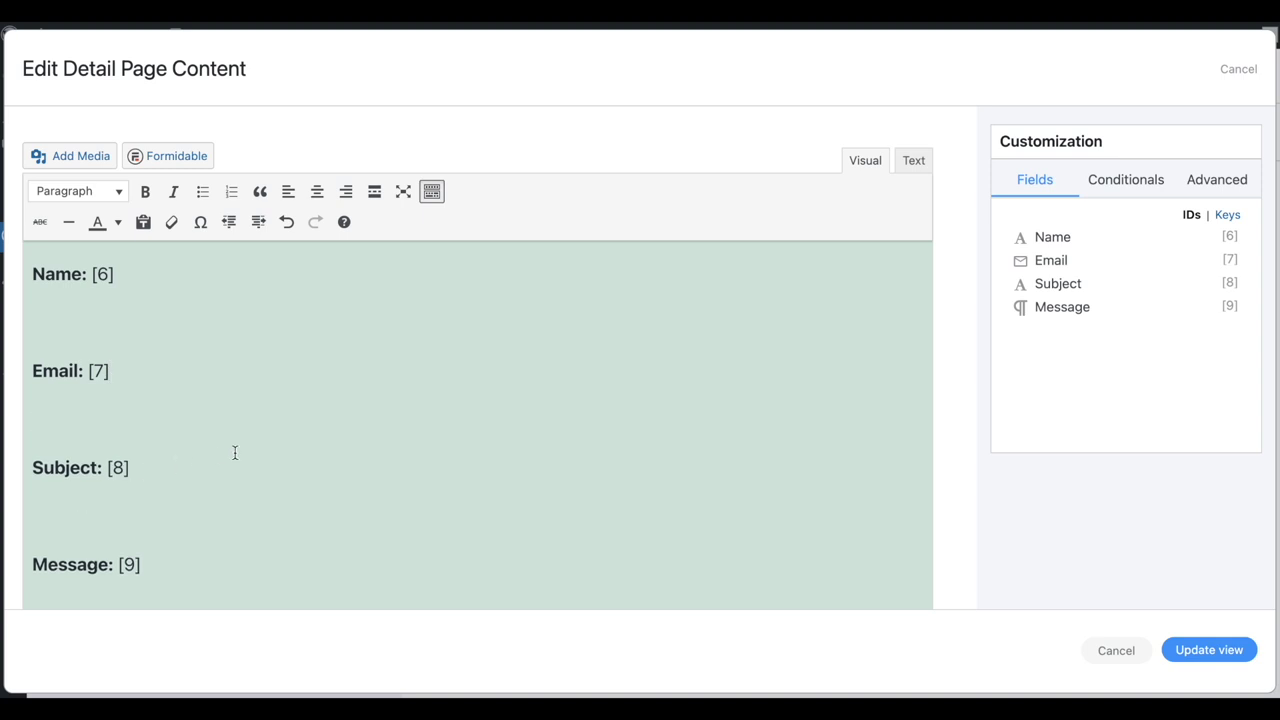
click(1191, 652)
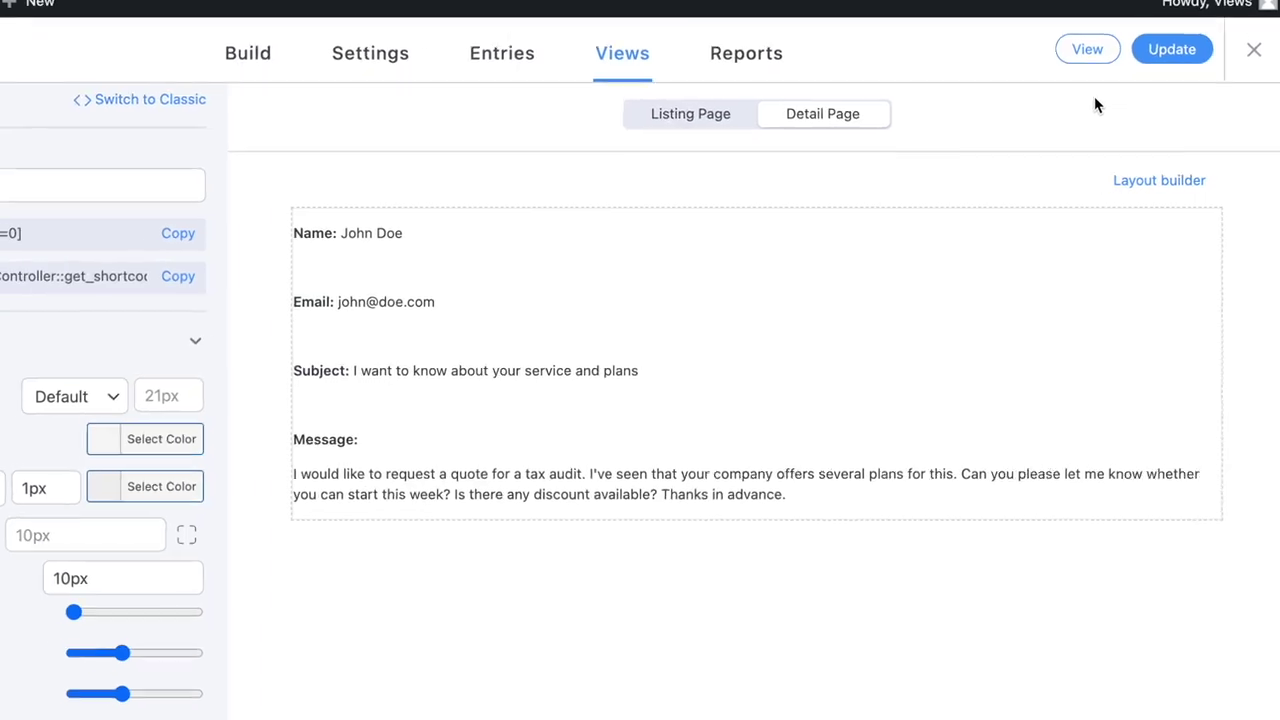
Step: Preview the contact view's listing on the site and open the first entry's details
click(1111, 68)
scroll(599, 284, down, 3)
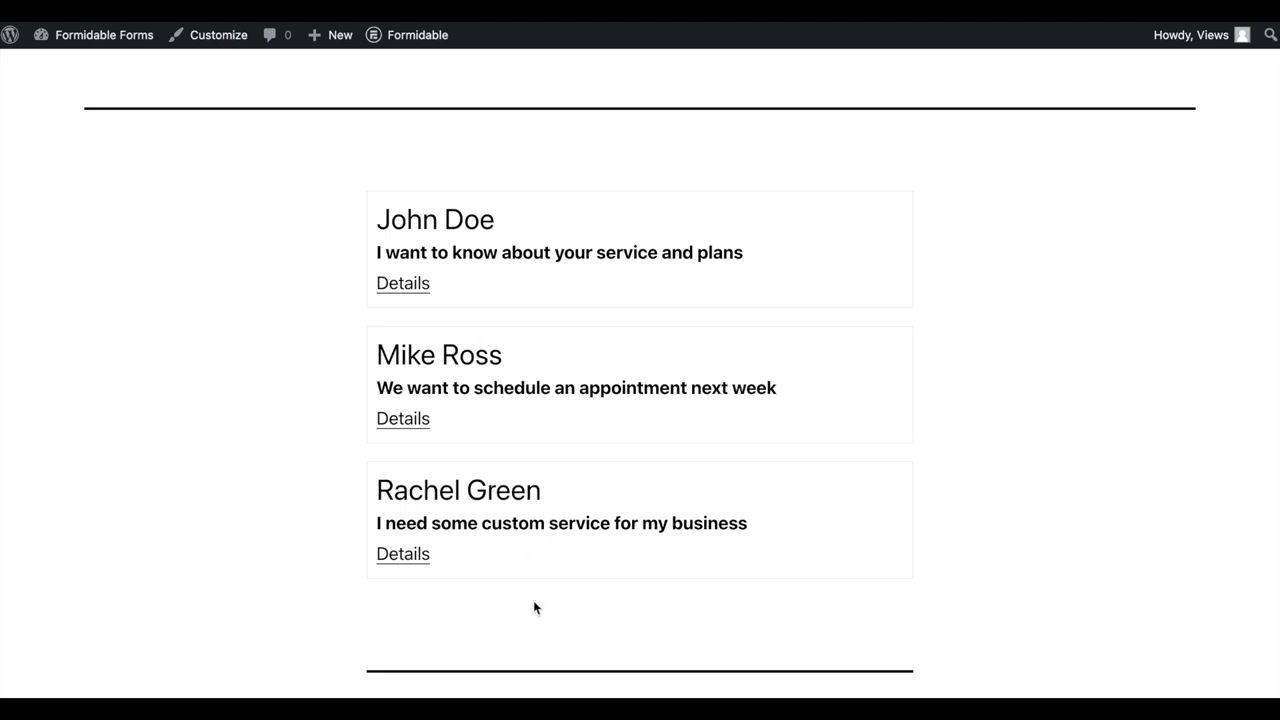
click(409, 289)
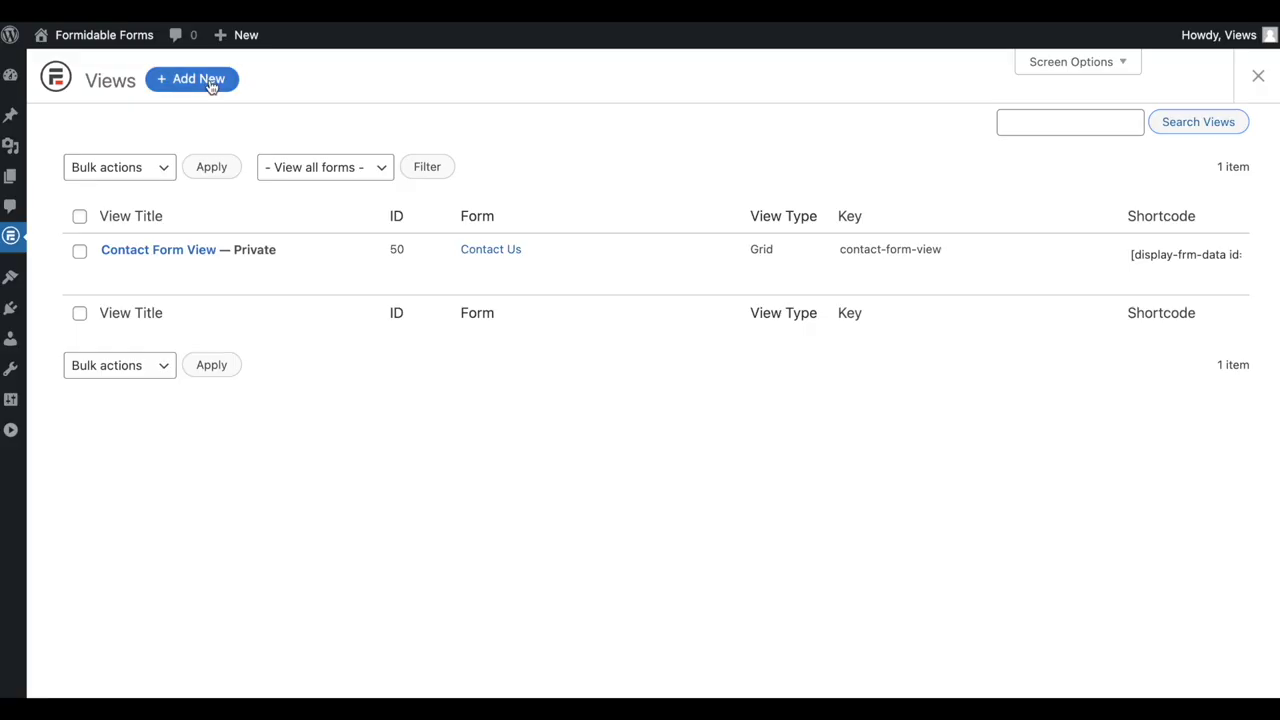
Step: Create a new Grid view named Real Estate Listing that uses the Real Estate Listing form
click(199, 79)
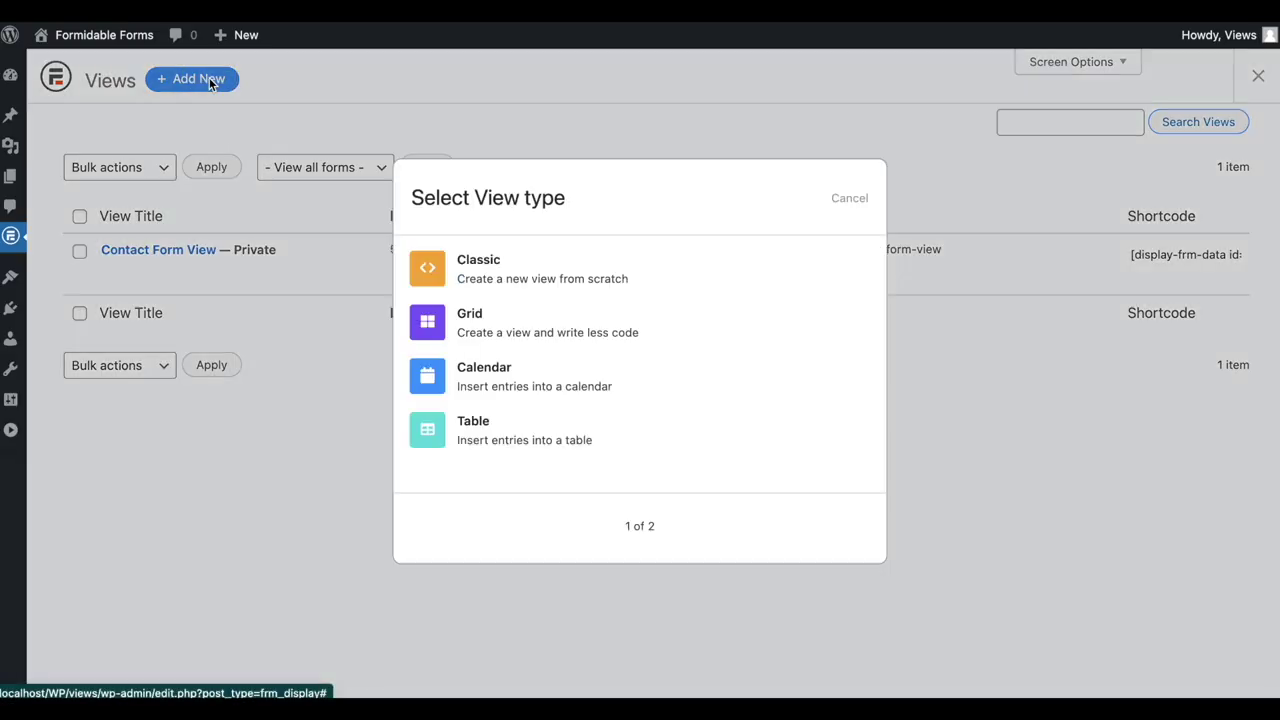
click(500, 323)
click(500, 351)
click(517, 396)
click(810, 466)
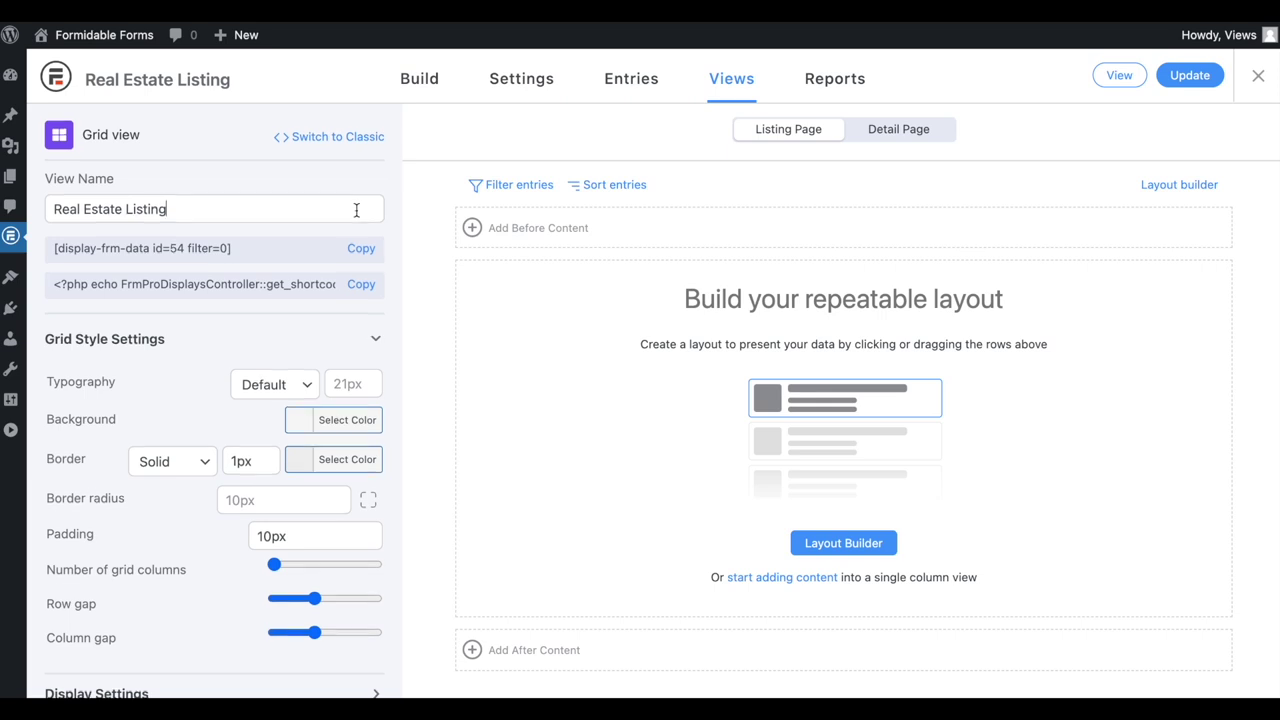
Step: Set the page size to 10 in the Real Estate Listing view's display settings
scroll(330, 230, down, 2)
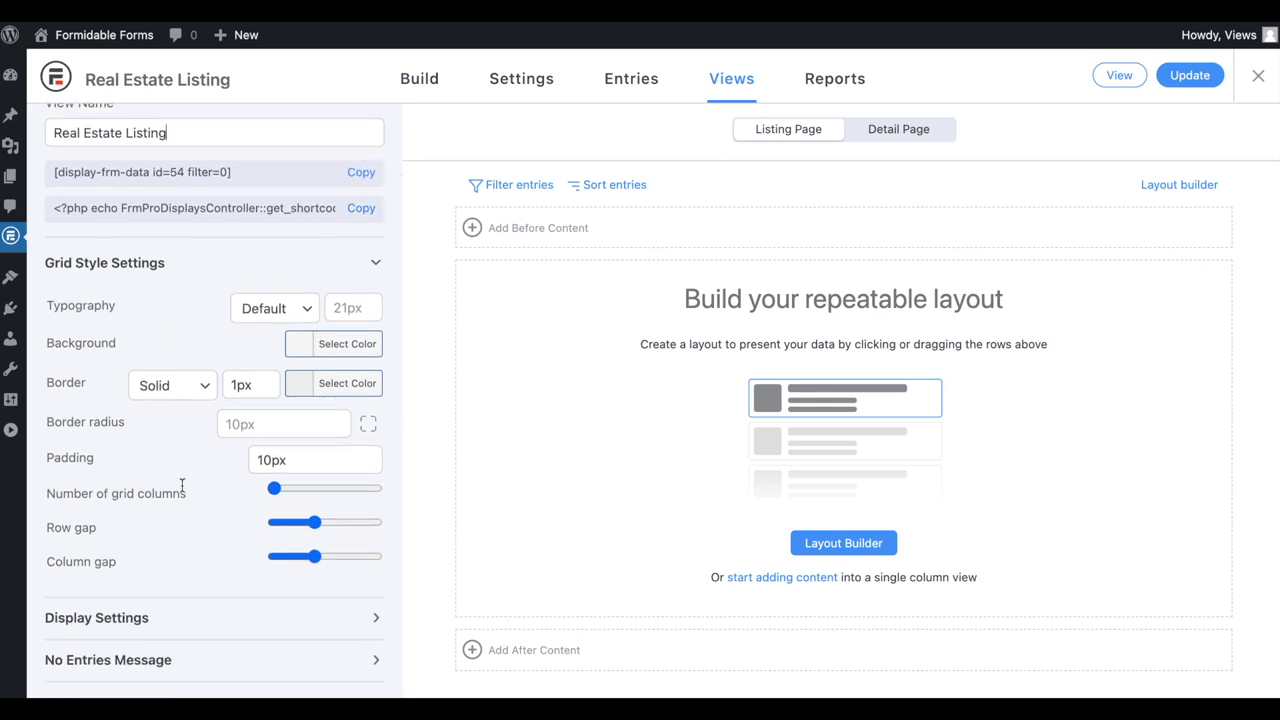
click(190, 628)
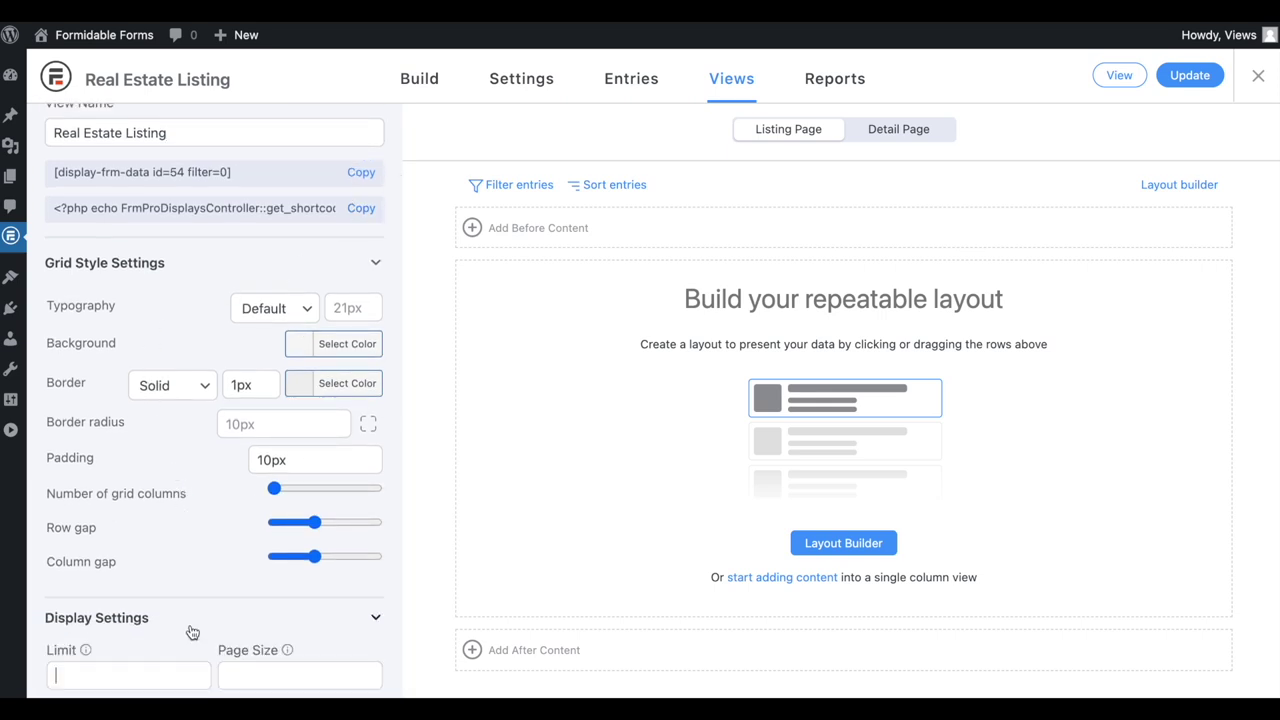
scroll(192, 632, down, 5)
click(228, 437)
text(10)
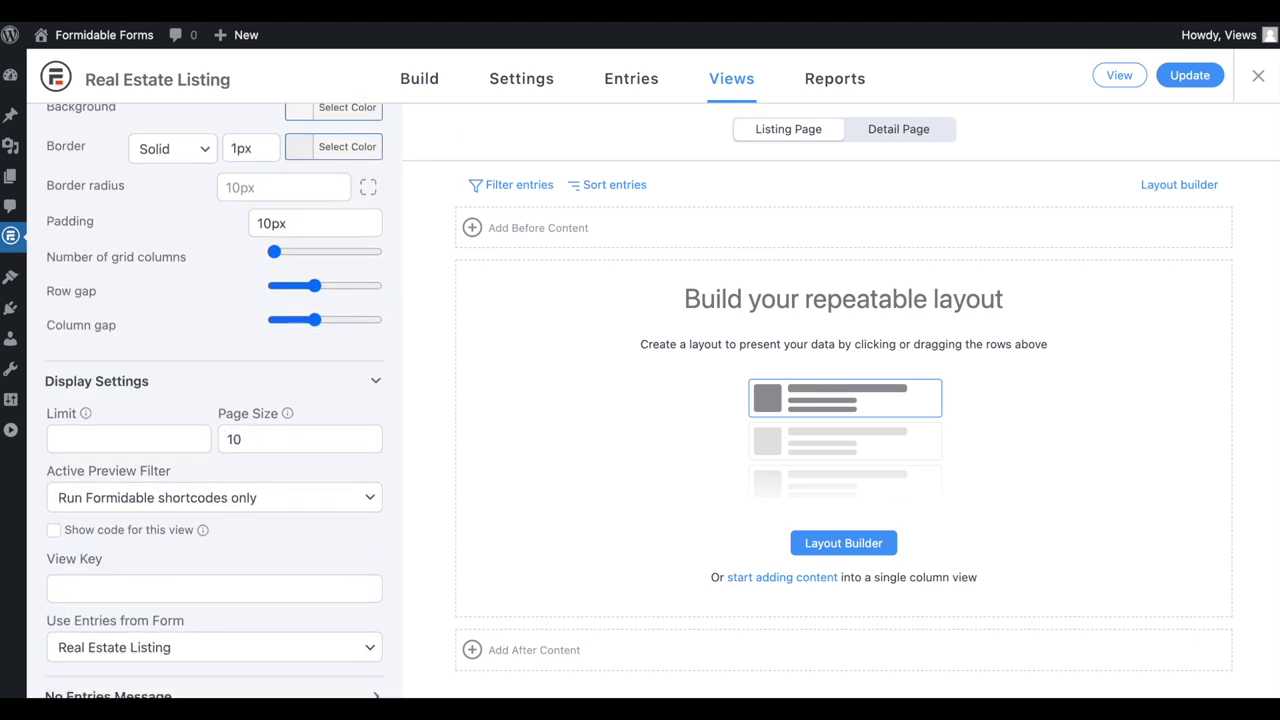
Step: Build the listing page layout with one row of two equal columns and save it
scroll(299, 440, up, 6)
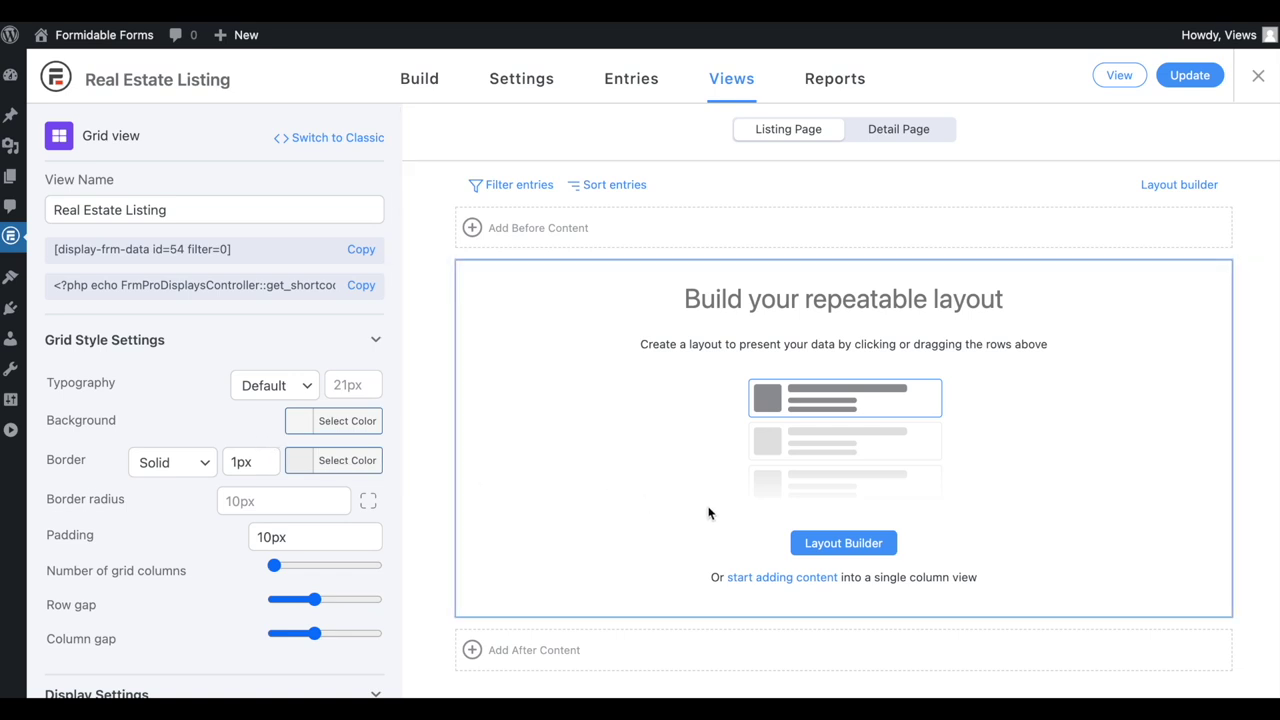
click(840, 543)
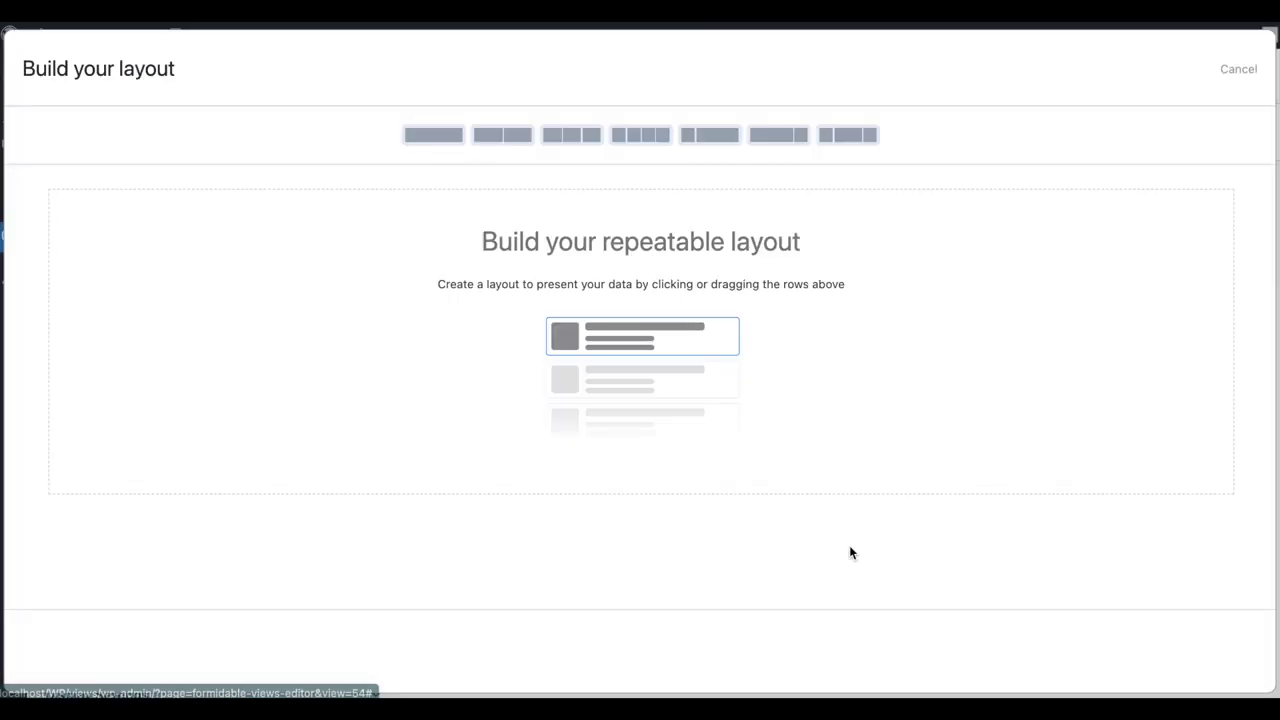
drag(494, 144, 521, 321)
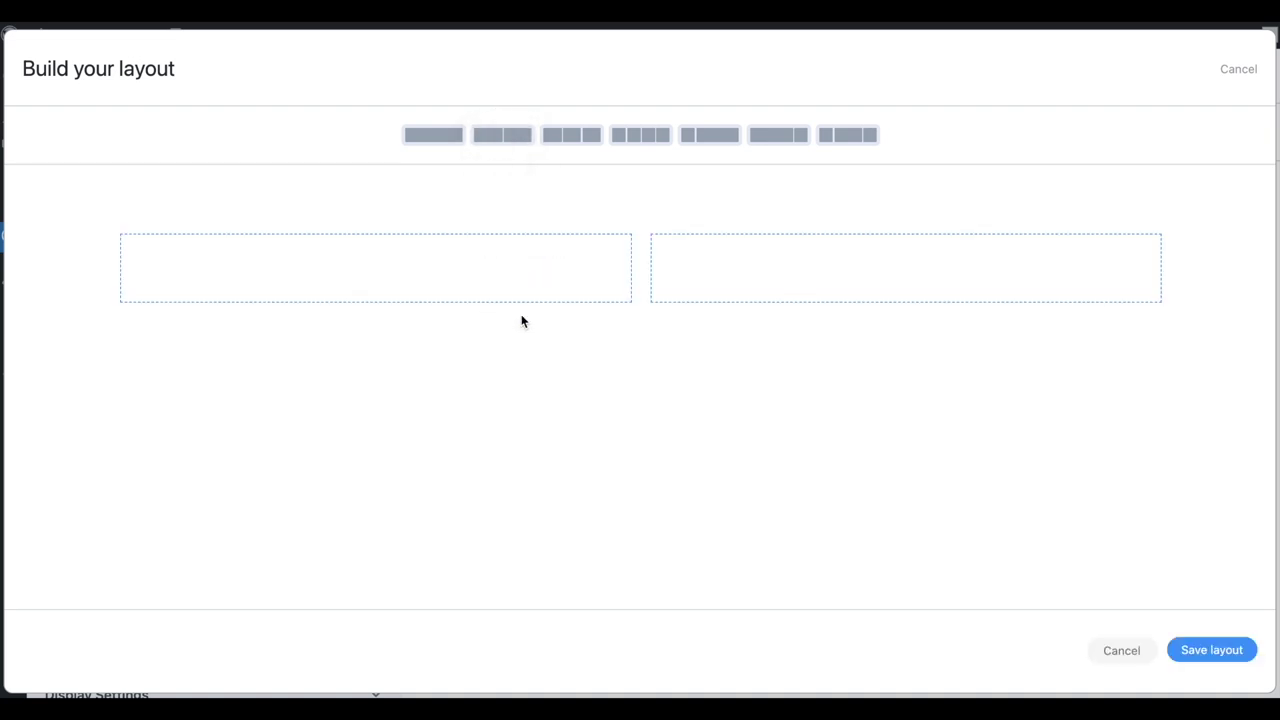
mouse_move(522, 294)
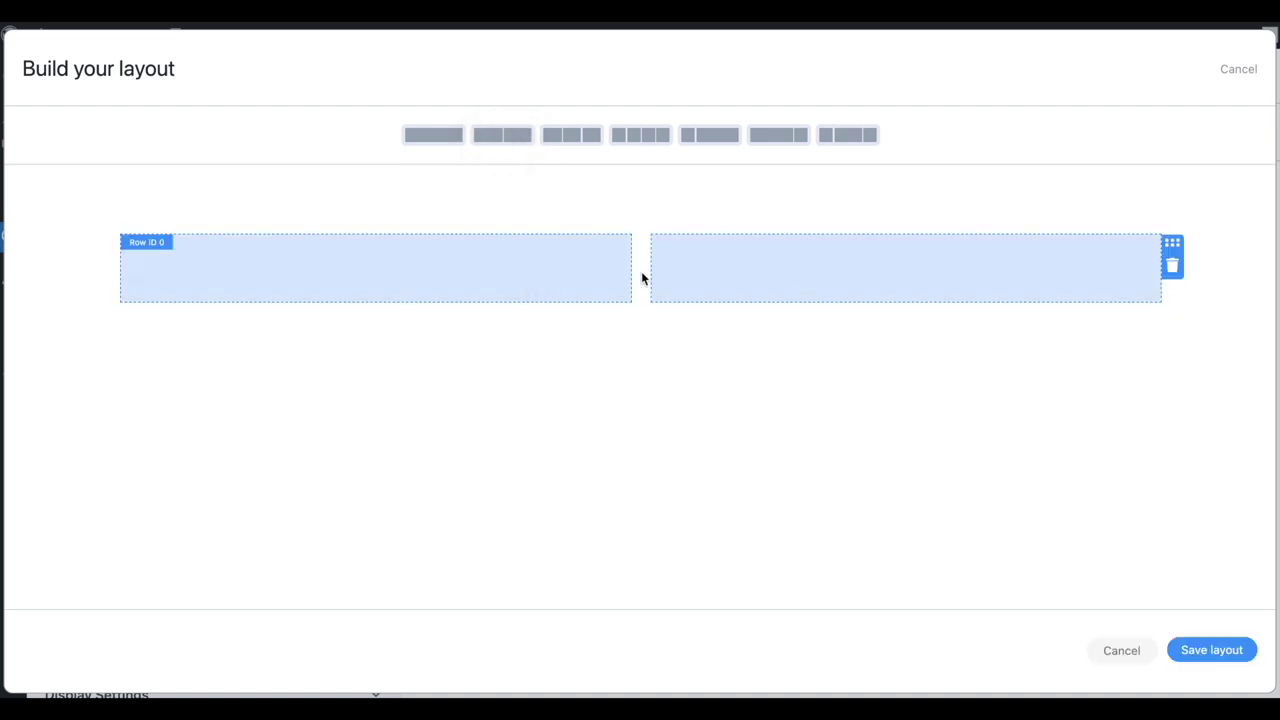
click(1221, 649)
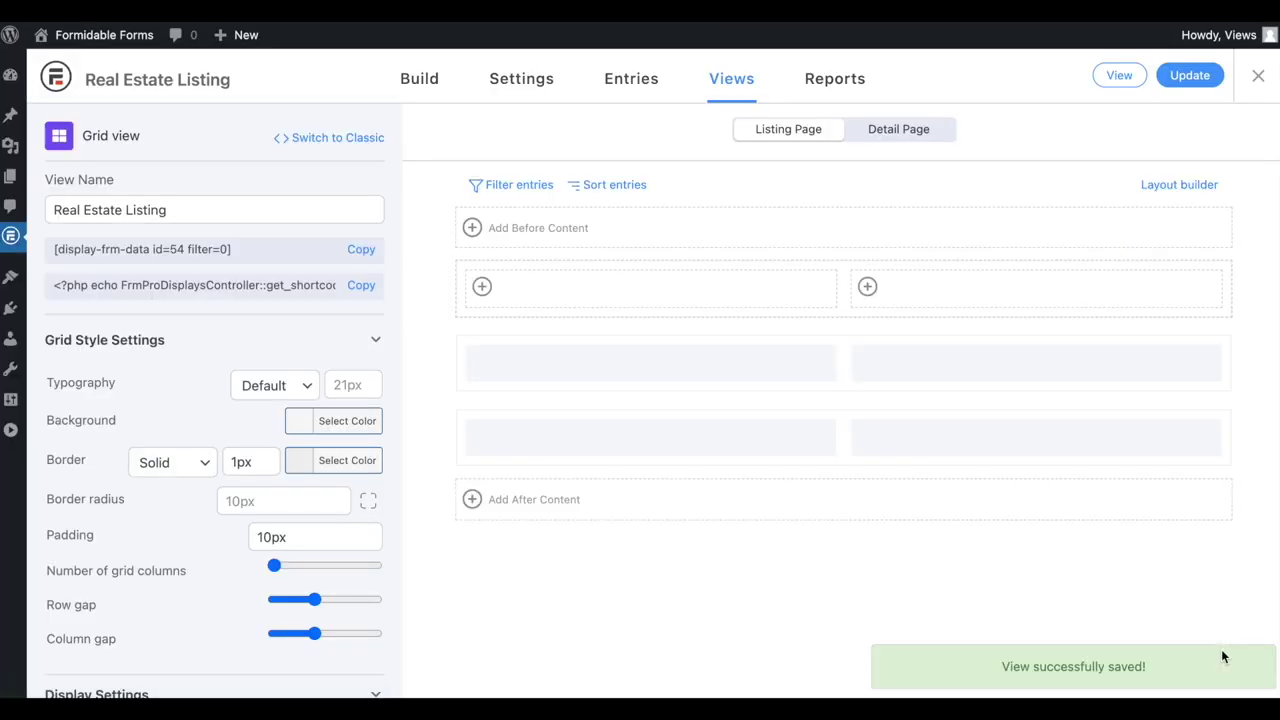
Step: Add the shortcode [31 show_image=1 size=medium] as HTML in the row's first column and save the content
click(791, 294)
click(910, 161)
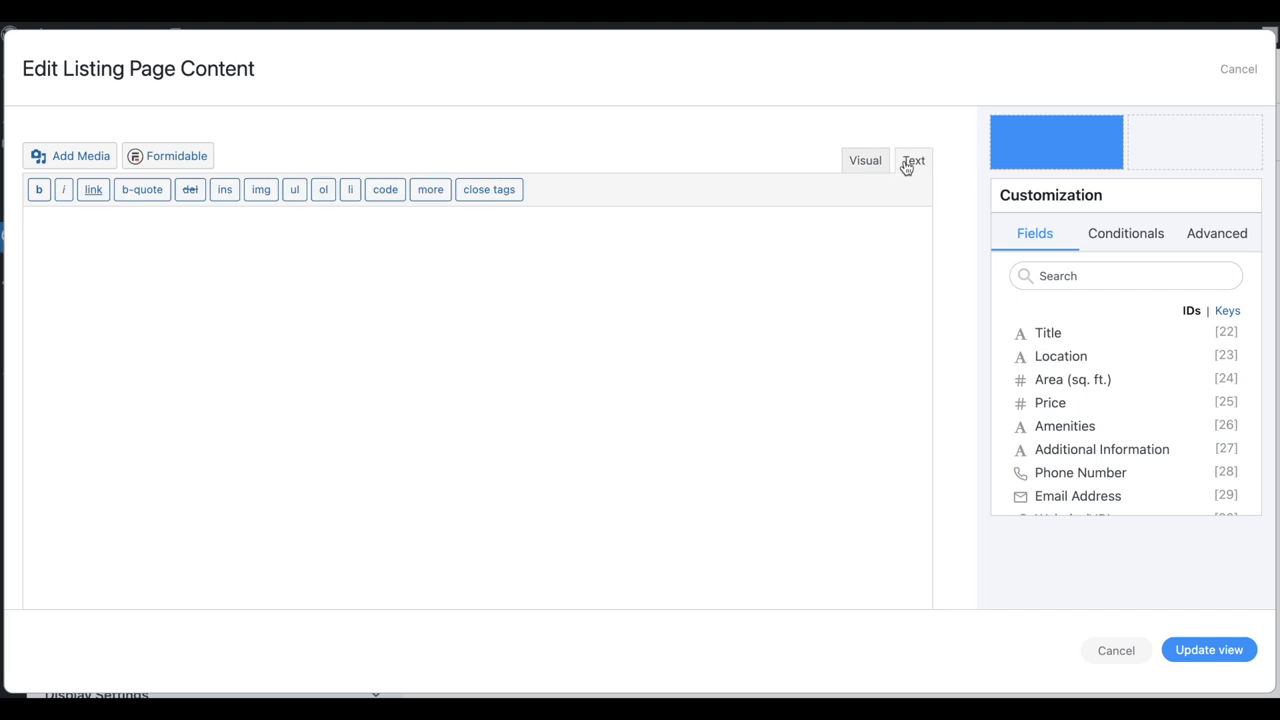
text([31 show_image=1 size=medium])
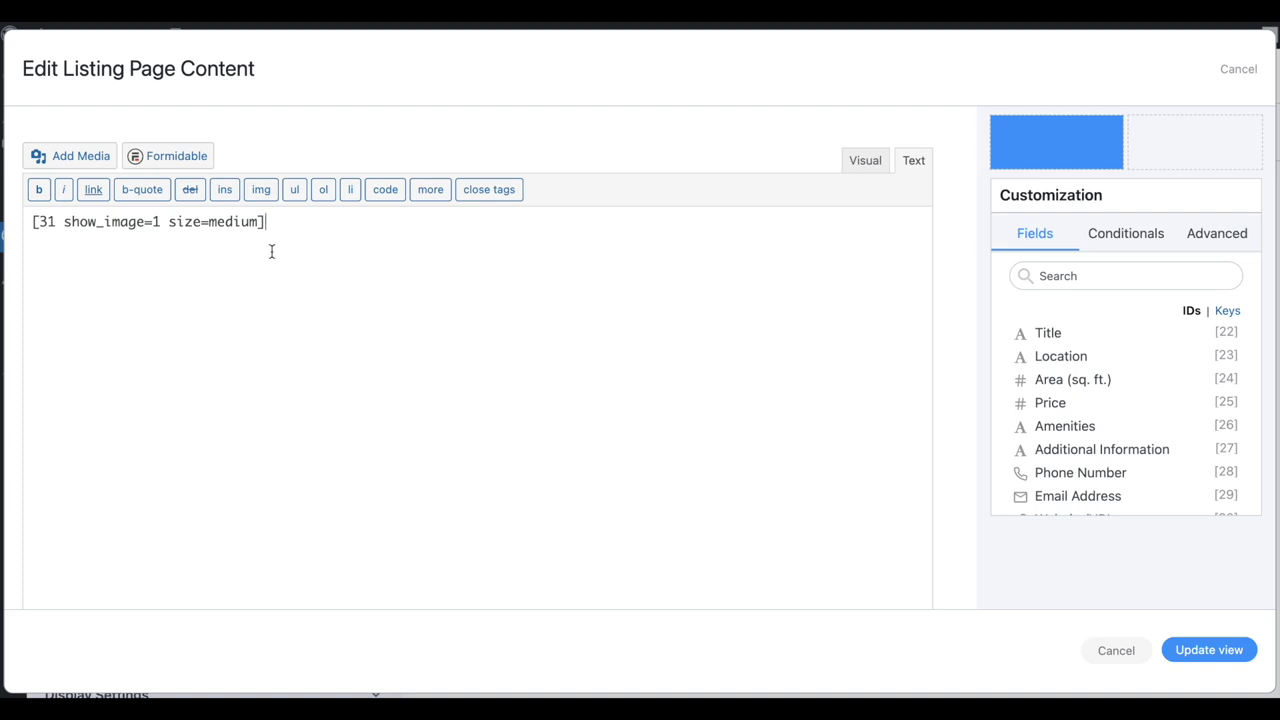
click(1205, 648)
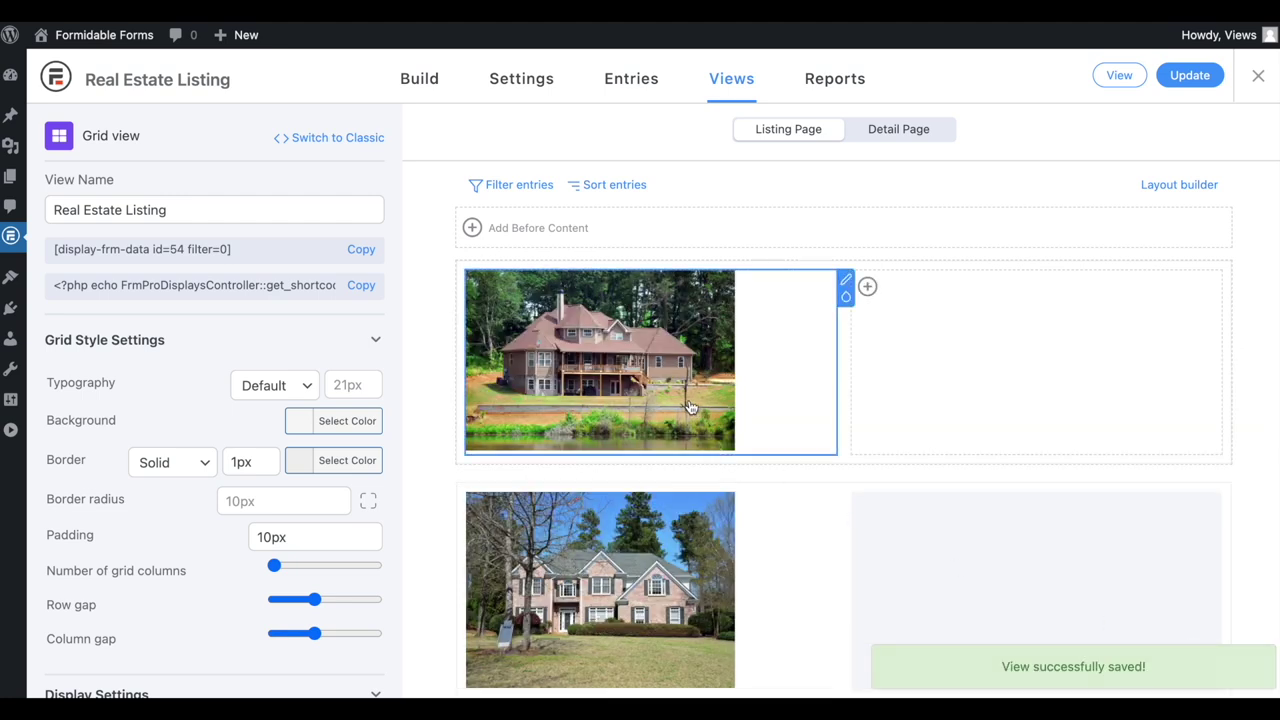
Step: Add bold [22], [23], $[25], [24] sq. ft. and a Details link to [detaillink] on separate lines in the second column and save
scroll(689, 411, down, 3)
scroll(689, 478, down, 2)
scroll(689, 471, up, 5)
click(1028, 348)
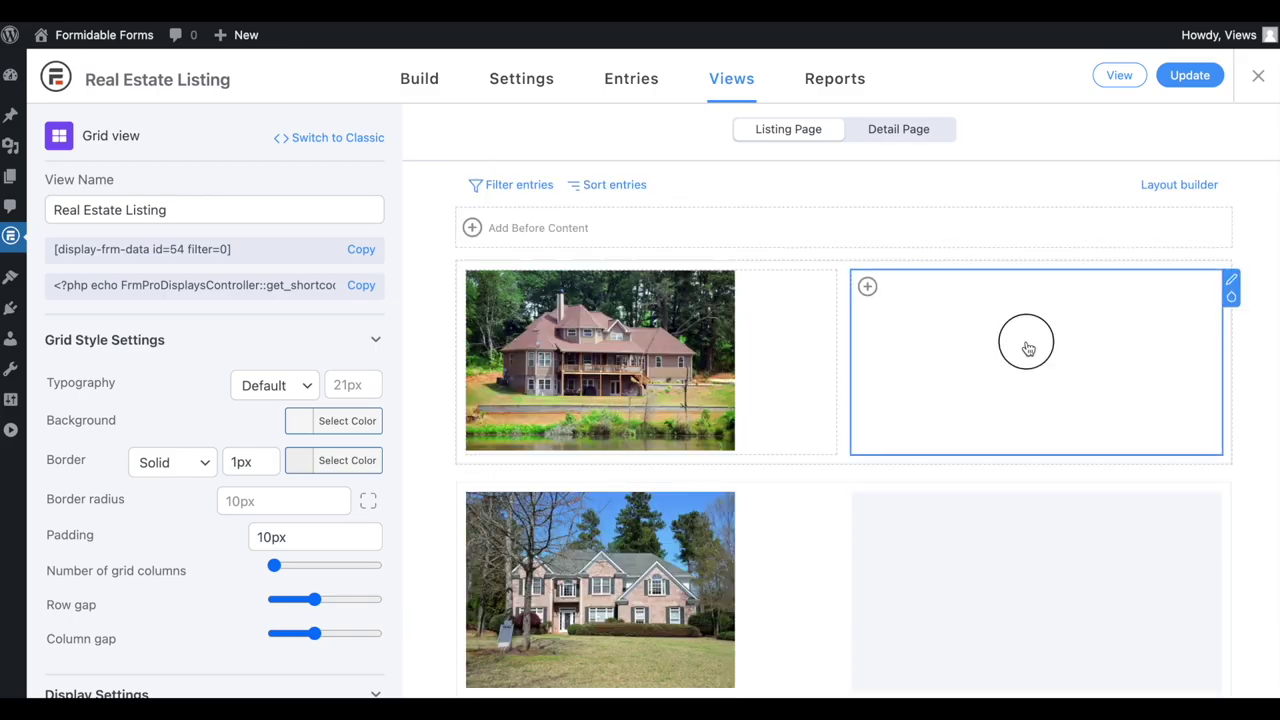
click(117, 240)
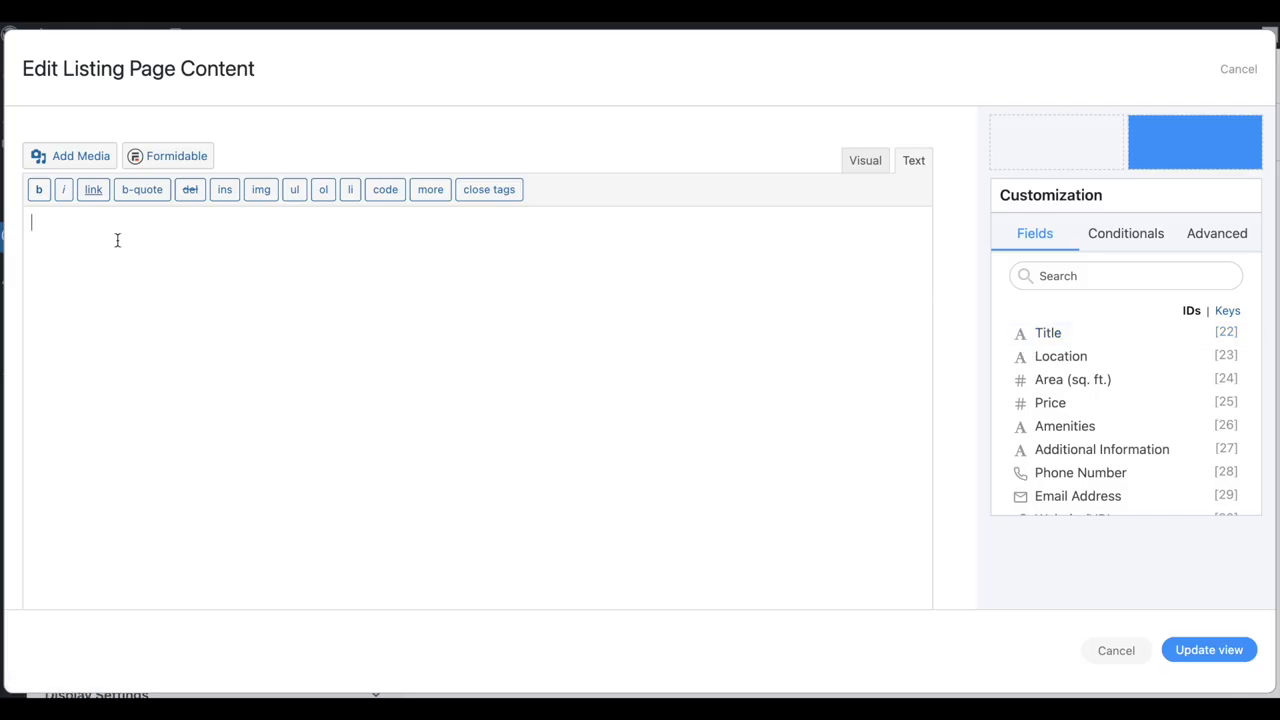
text(<strong>[22]</strong> [23] $[25] [24] sq. ft. <a href="[detaillink]">Details</a>)
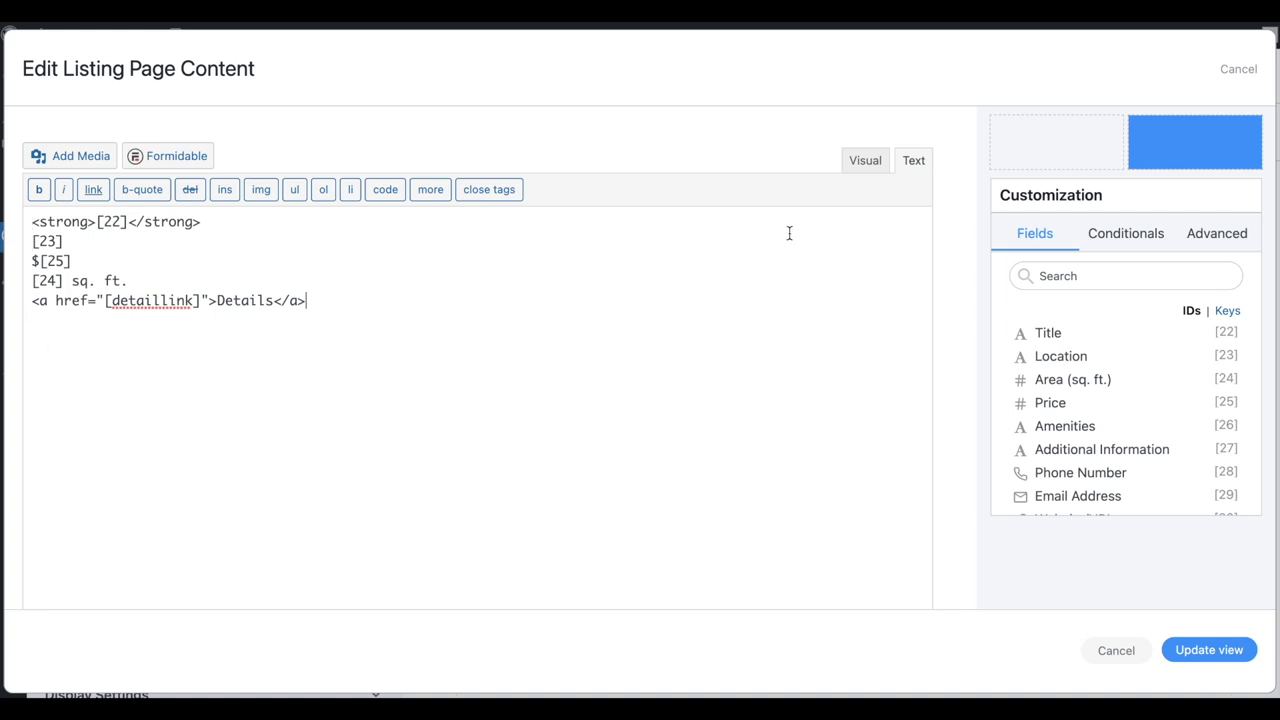
click(866, 164)
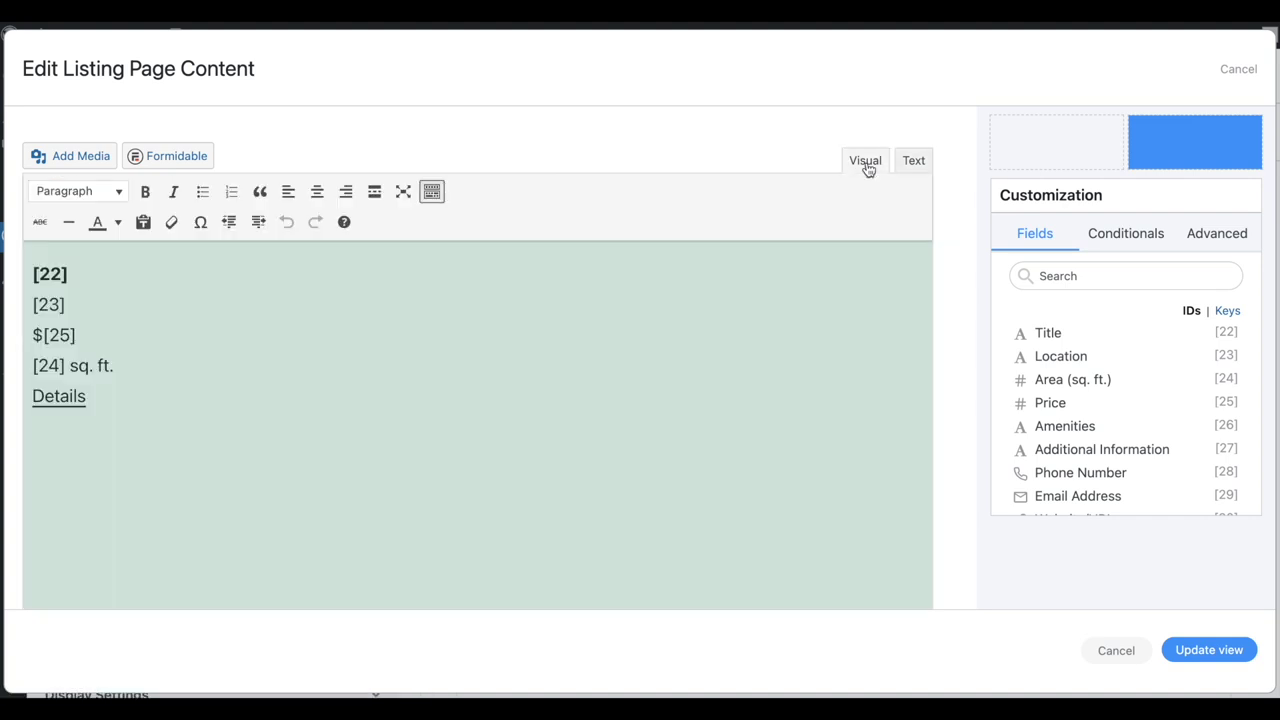
click(1228, 648)
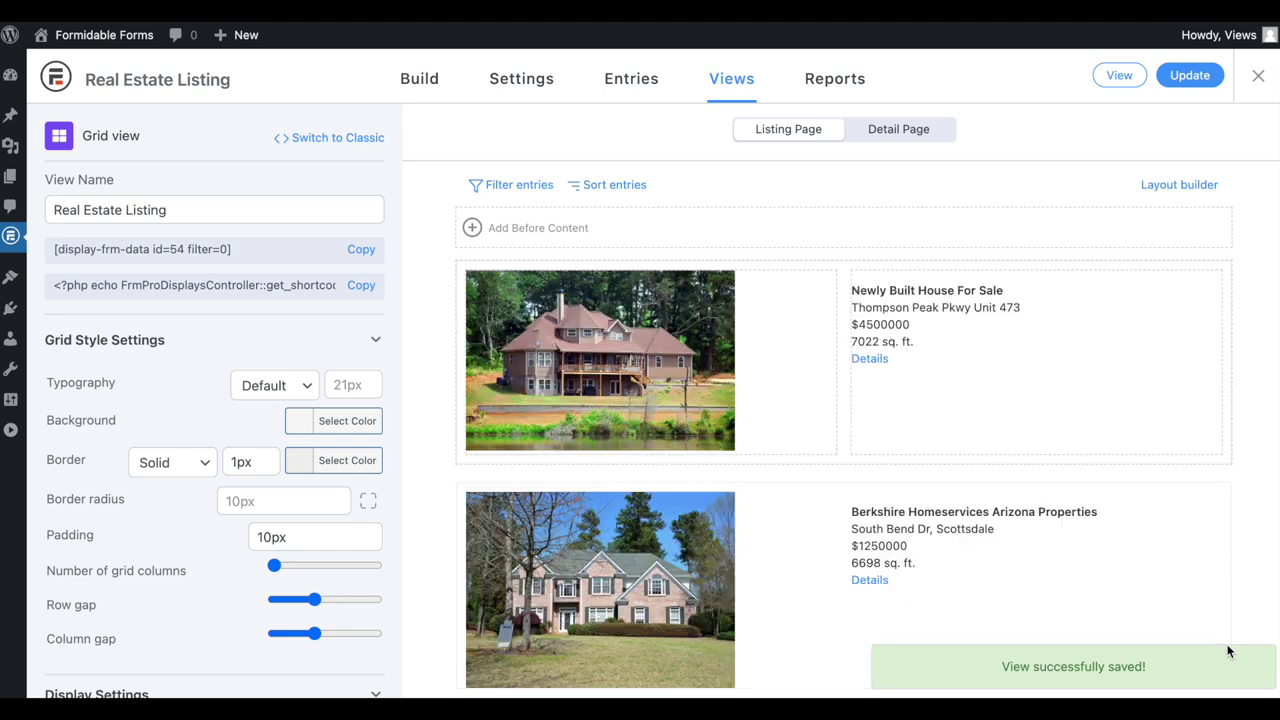
Step: Save single-column detail page content with <h2>[22]</h2>, [31 show_image=1 size=medium], bold-labelled Location [23], Area [24], Price $[25], Amenities [25], More [27], Phone [28], Email [29], Website [30]
mouse_move(908, 420)
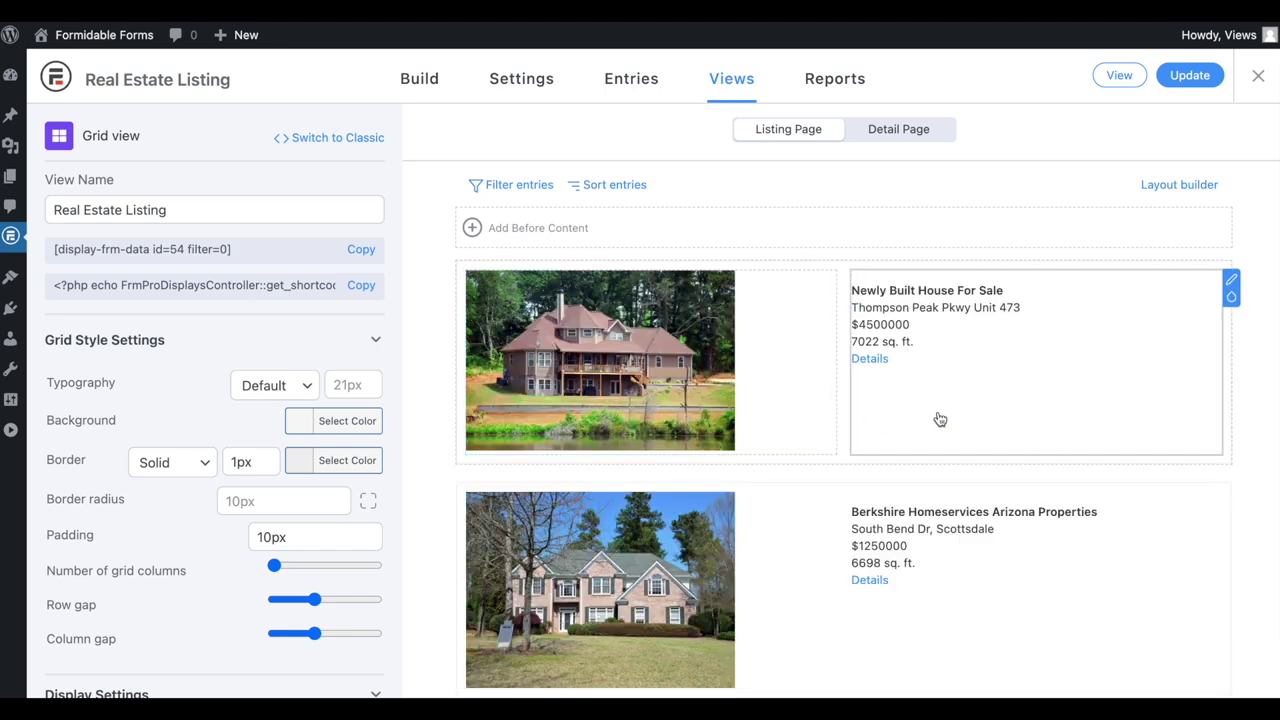
scroll(1131, 421, down, 5)
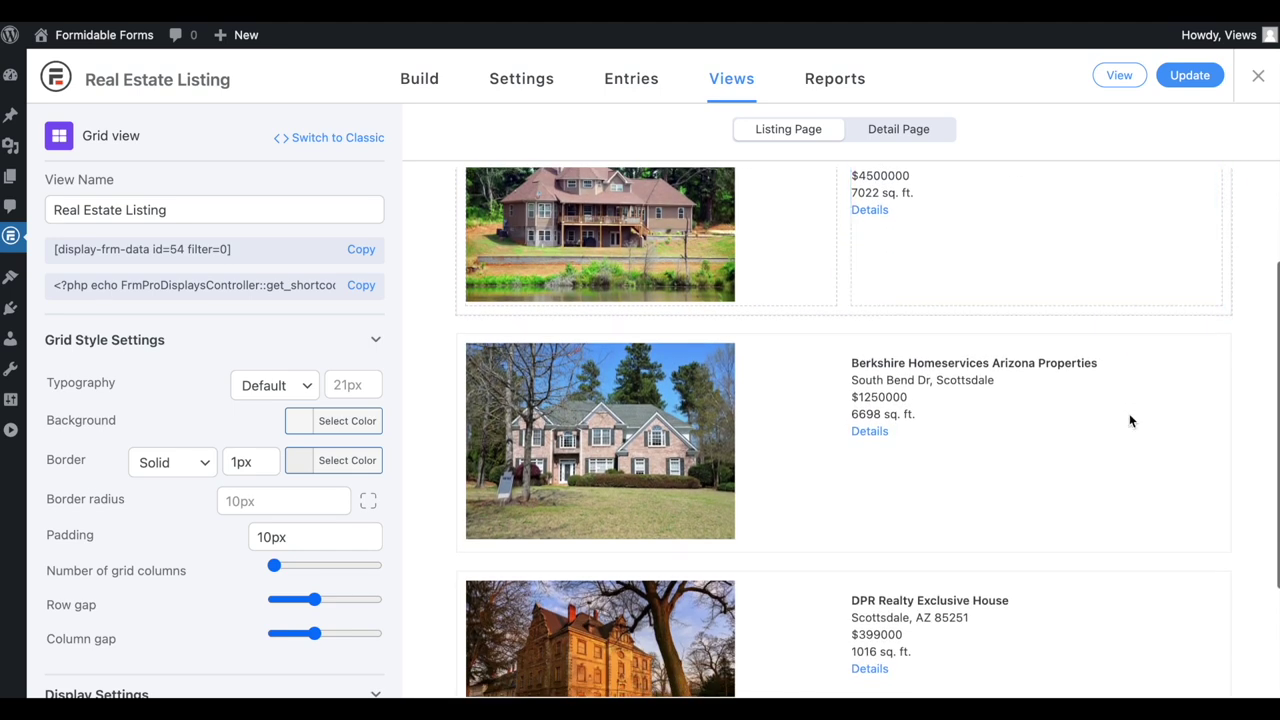
scroll(1129, 413, up, 5)
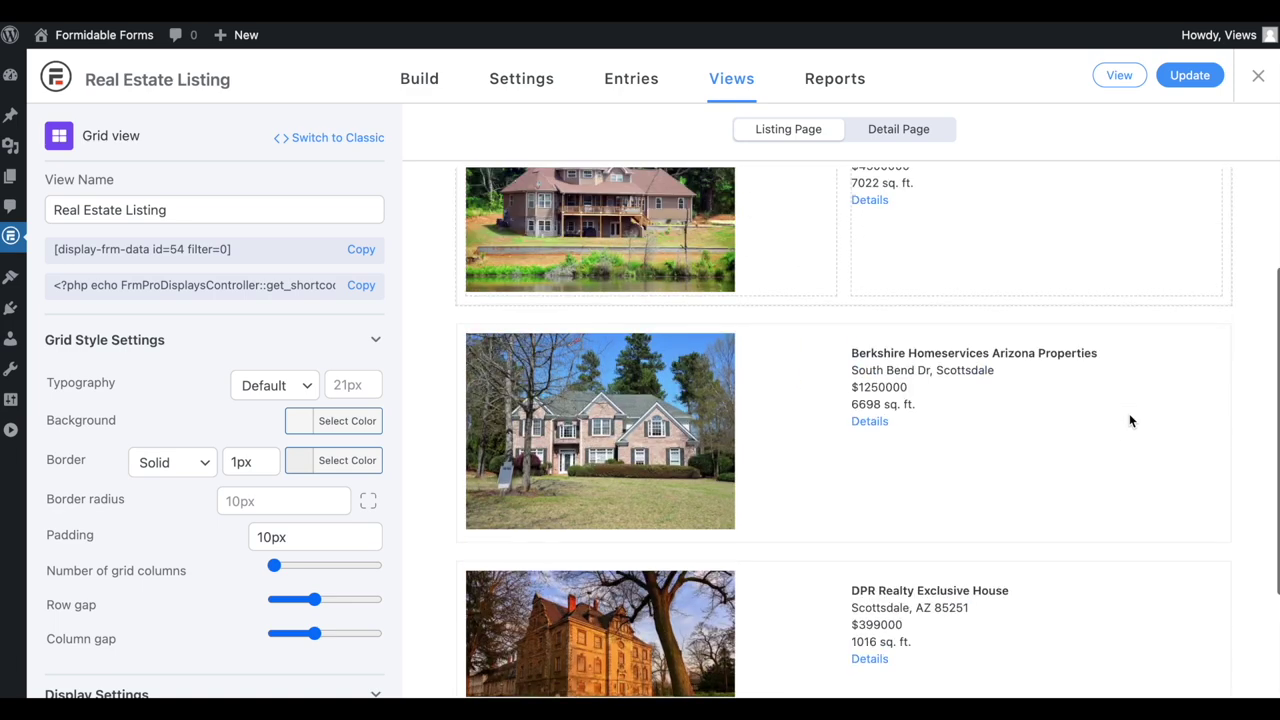
click(903, 129)
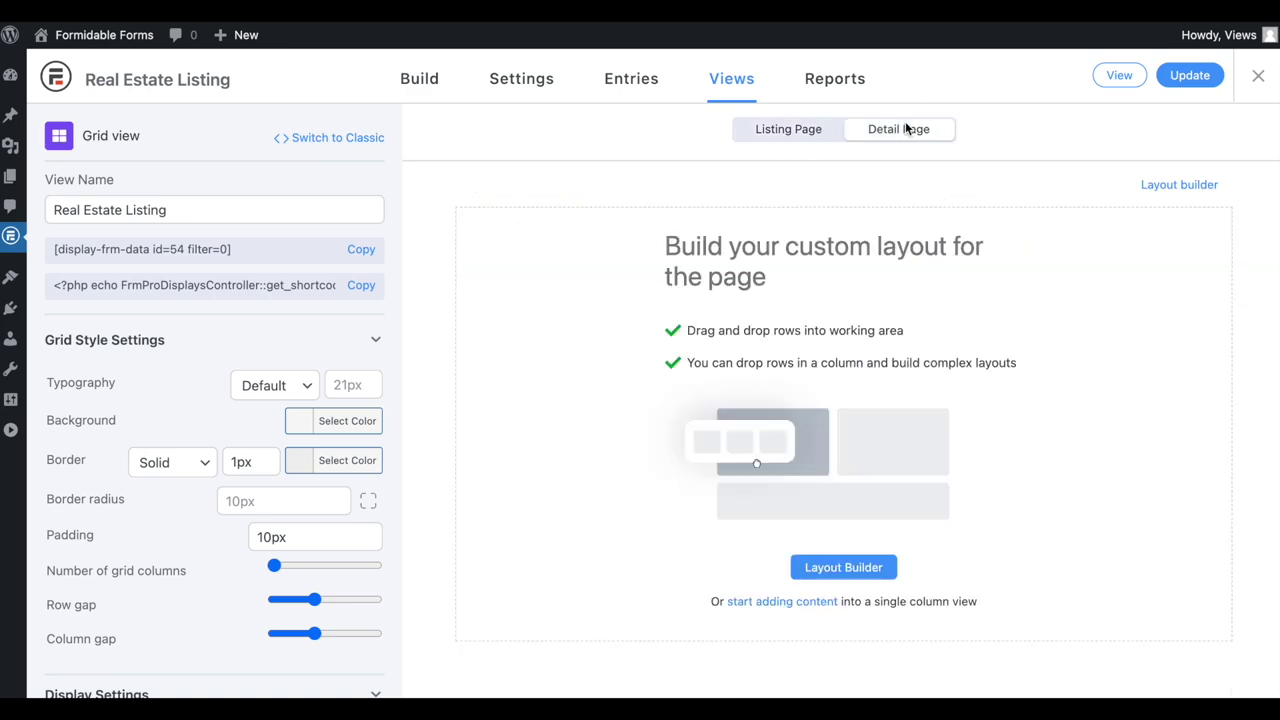
click(772, 606)
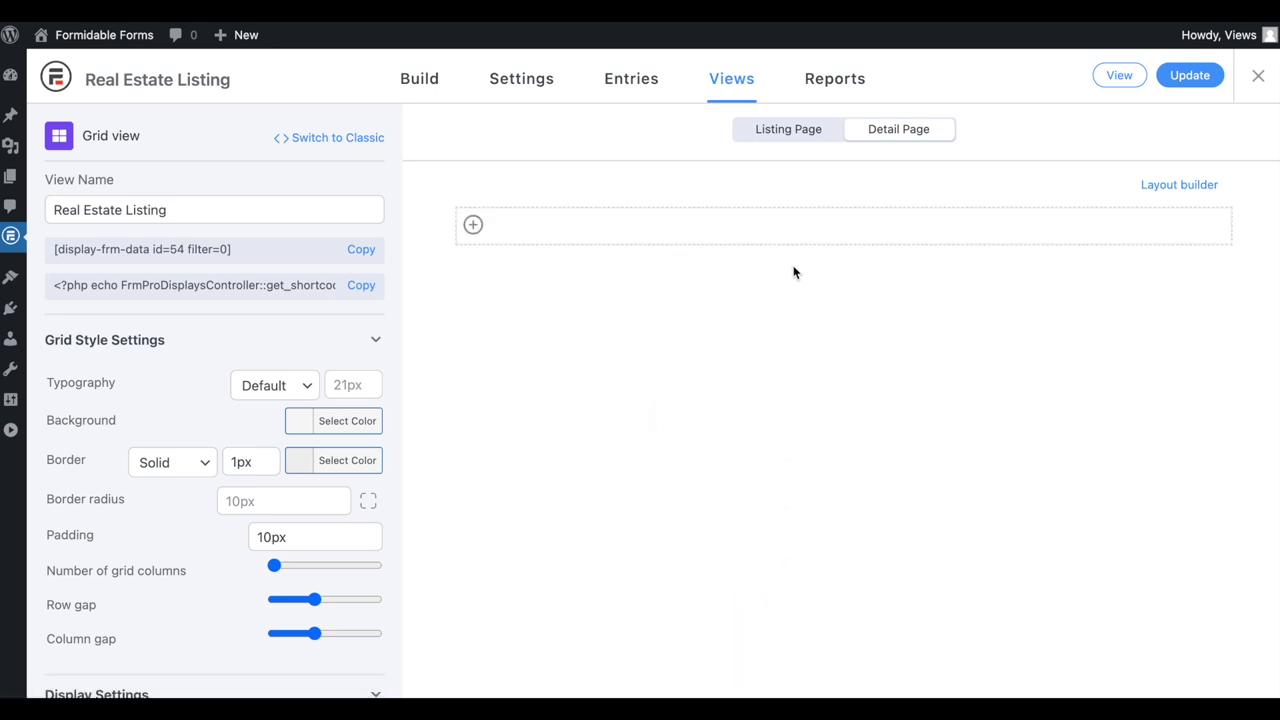
click(791, 240)
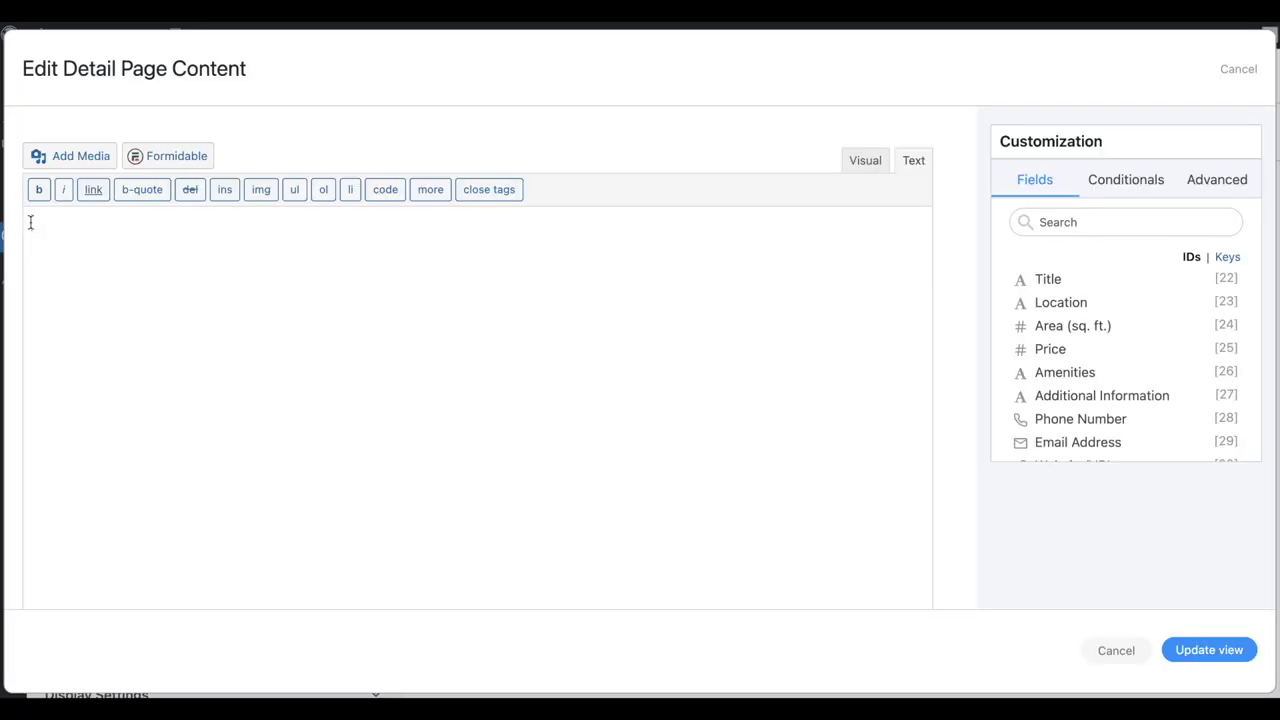
text(<h2>[22]</h2> &nbsp; [31 show_image=1 size=medium] &nbsp; <strong>Location:</strong> [23] <strong>Area: </strong>[24] sq. ft. <strong>Price: </strong>$[25] <strong>Amenities: </strong>[25] <strong>More:</strong> [27] <strong>Phone:</strong> [28] <strong>Email:</strong> [29] <strong>Website:</strong> [30])
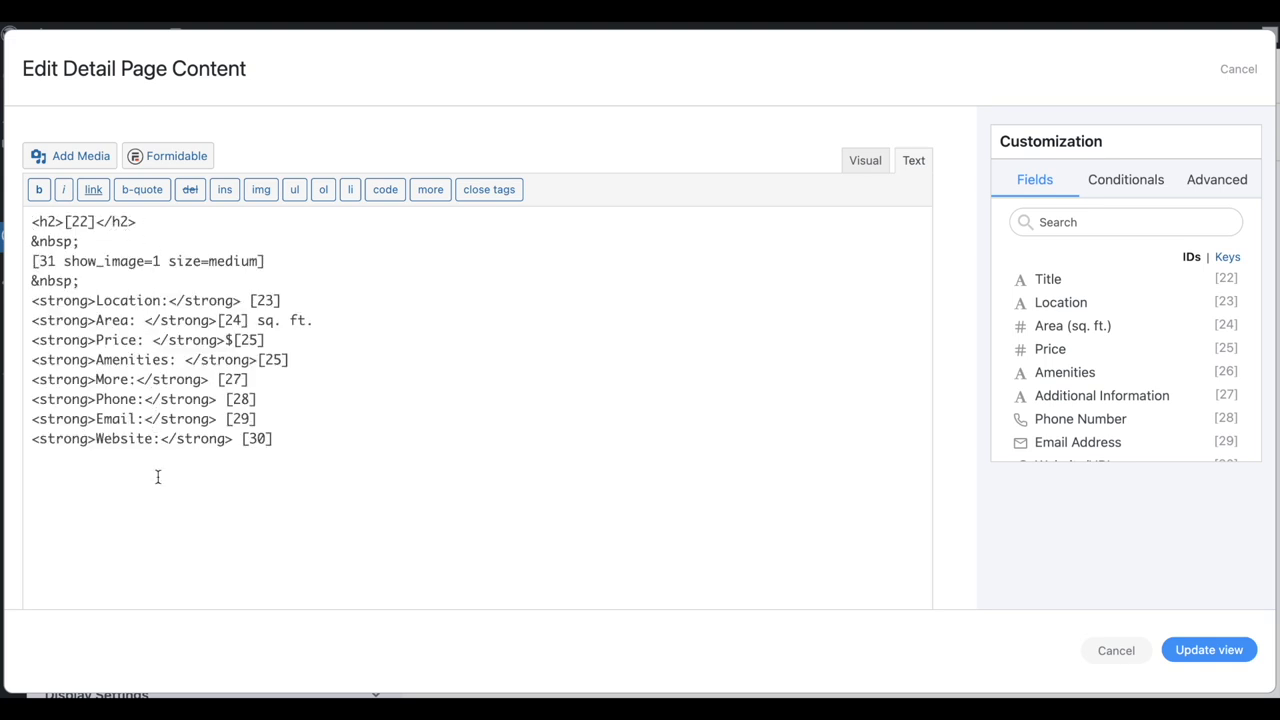
click(1228, 649)
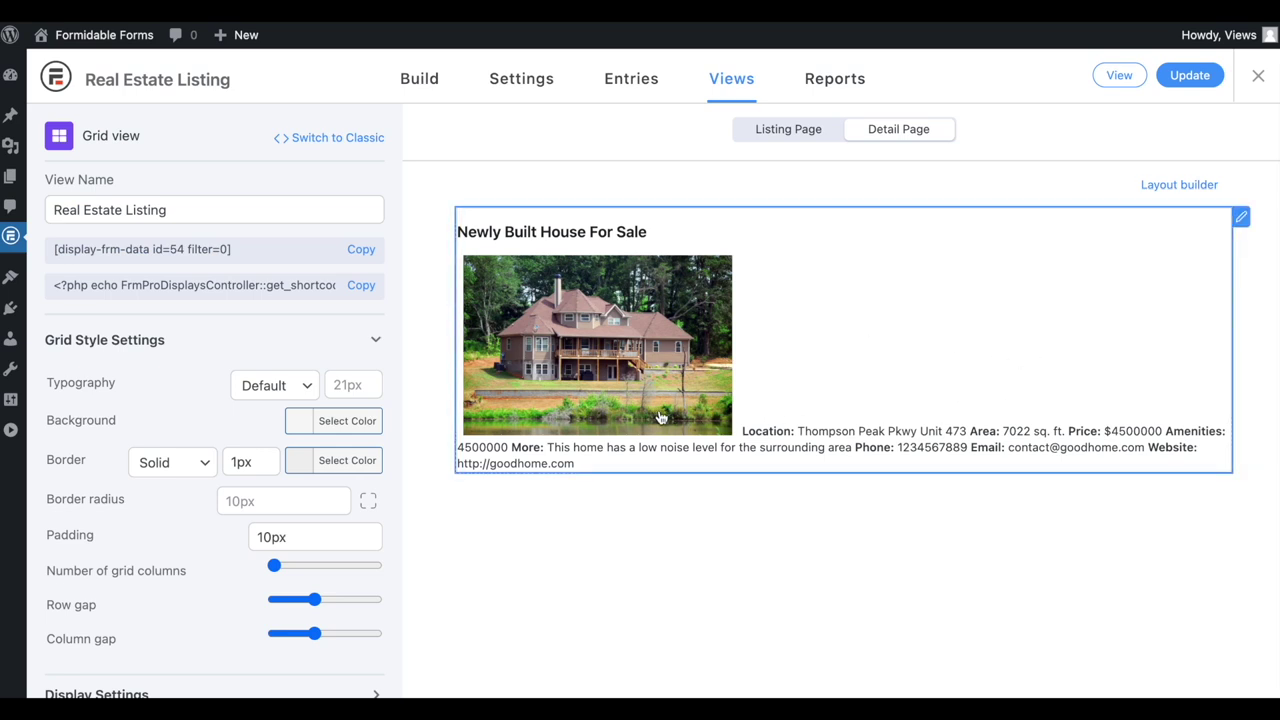
Step: Preview the Real Estate Listing view on the site and examine the detail page of the Newly Built House For Sale entry
click(1120, 82)
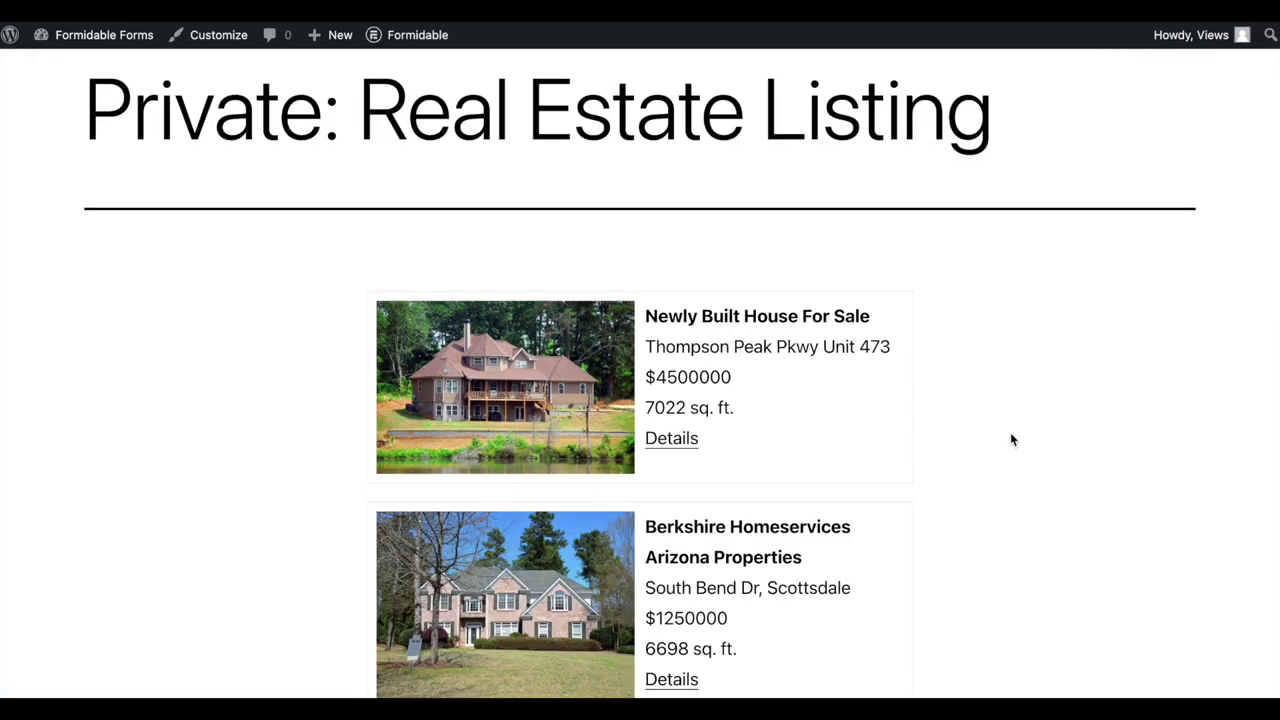
scroll(1011, 439, down, 5)
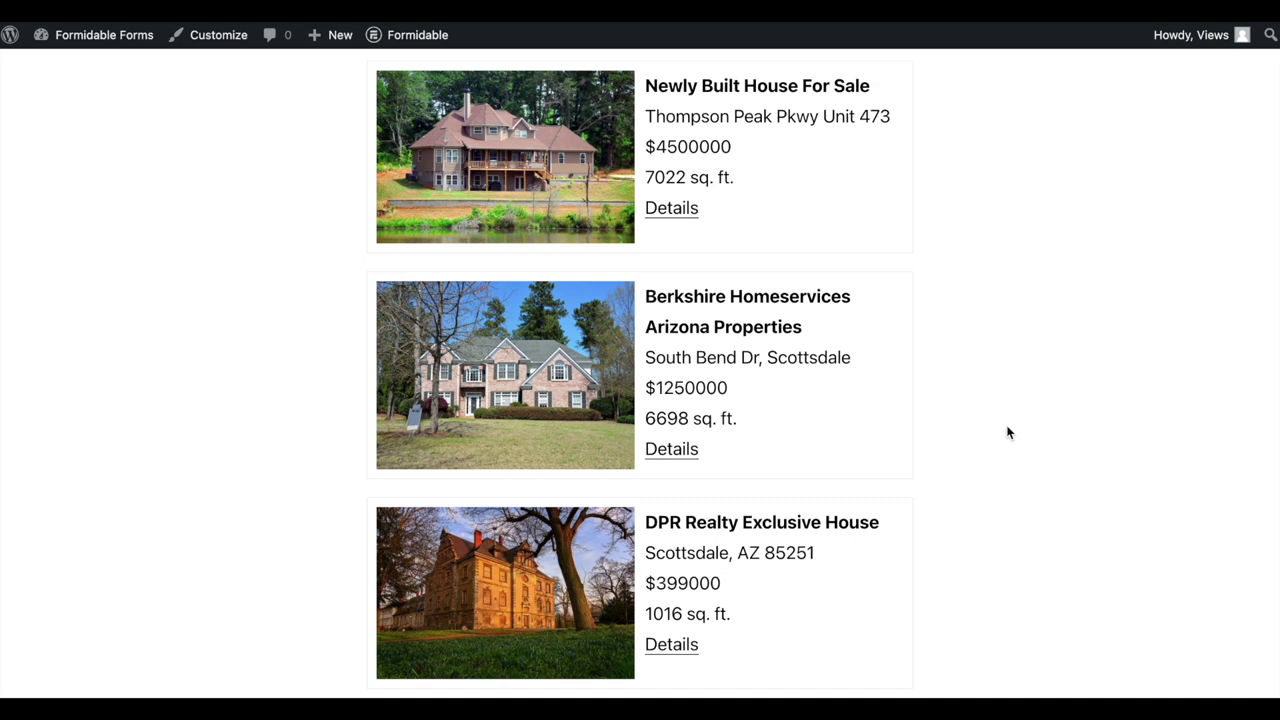
click(661, 212)
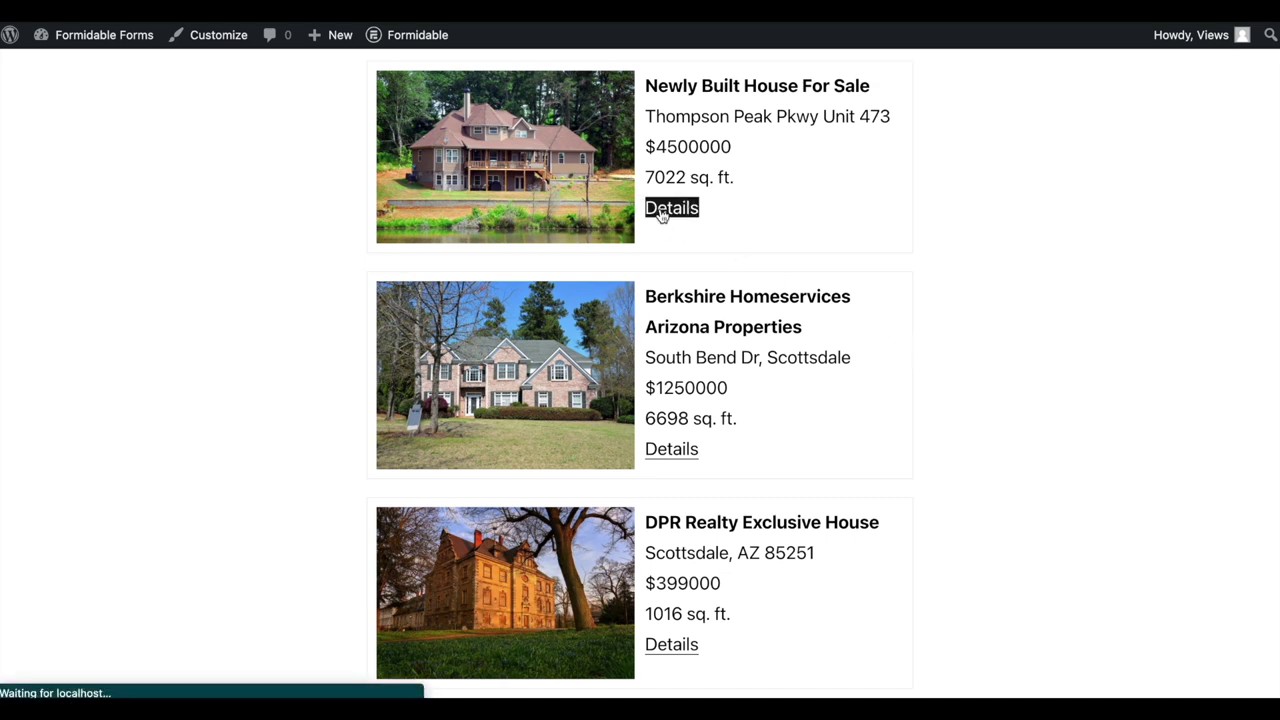
scroll(1045, 475, down, 5)
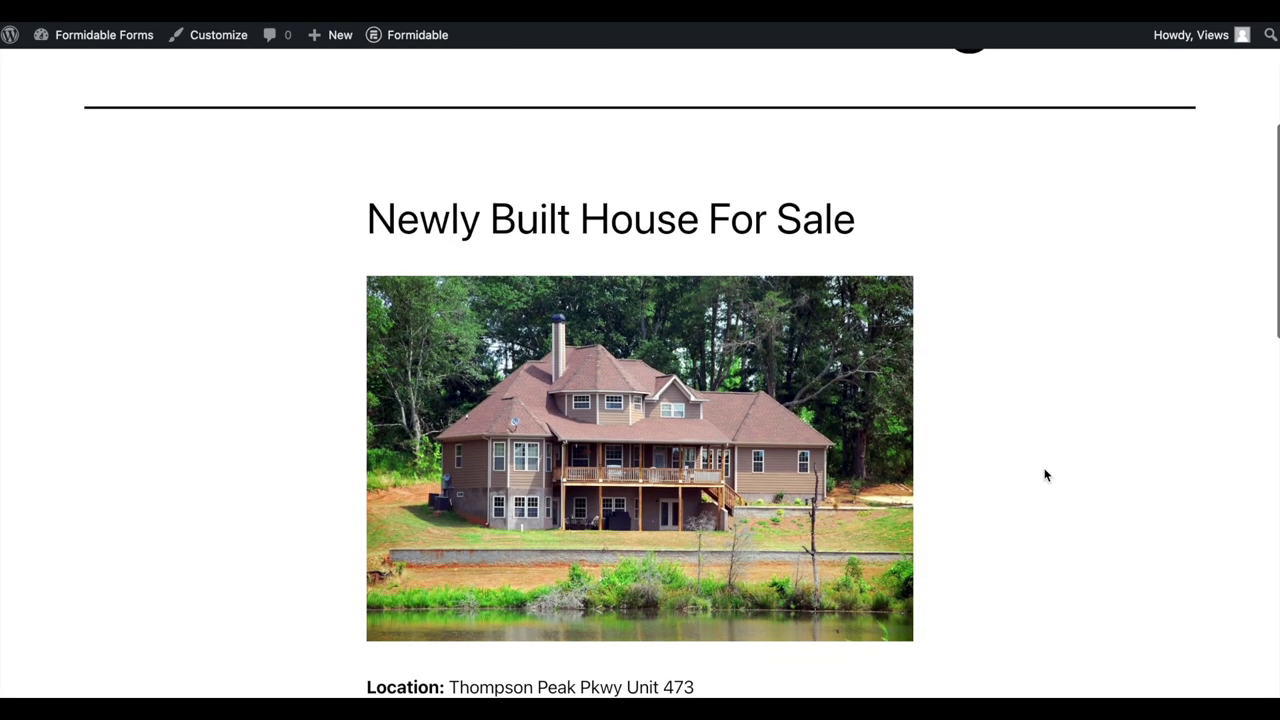
scroll(1045, 475, down, 5)
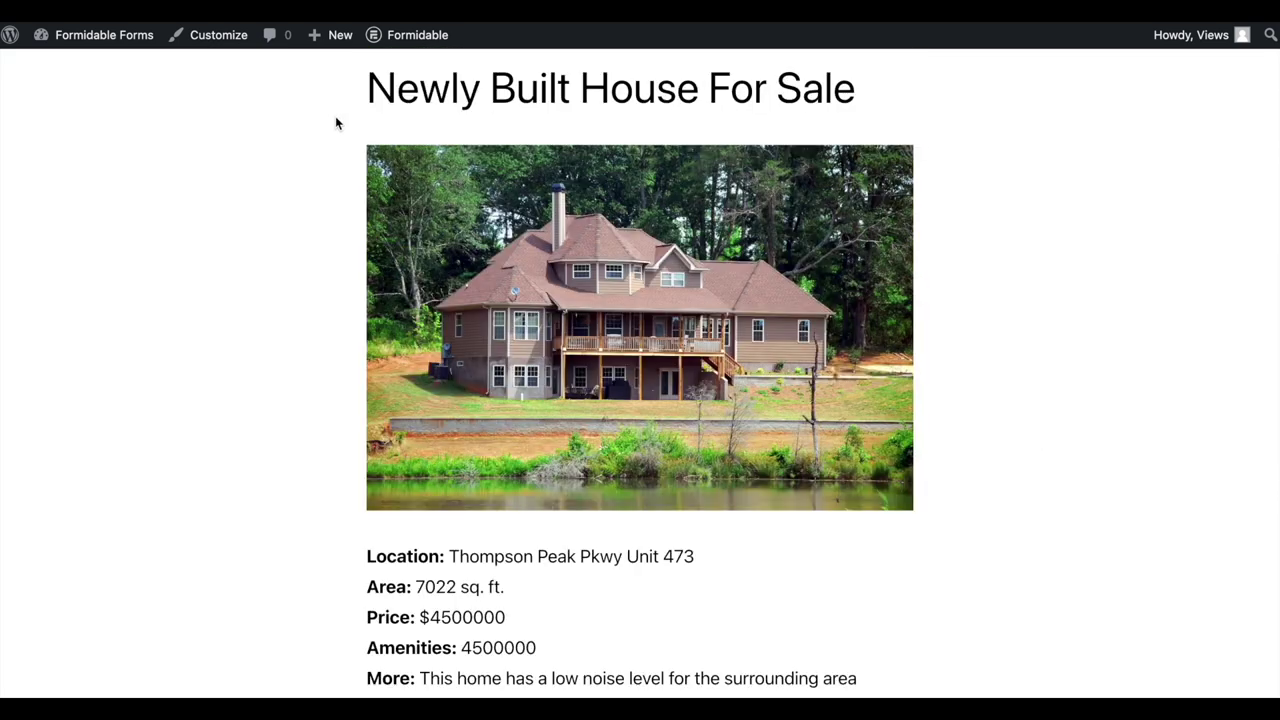
Step: Create a new WordPress page titled Real Estate Listing
mouse_move(341, 40)
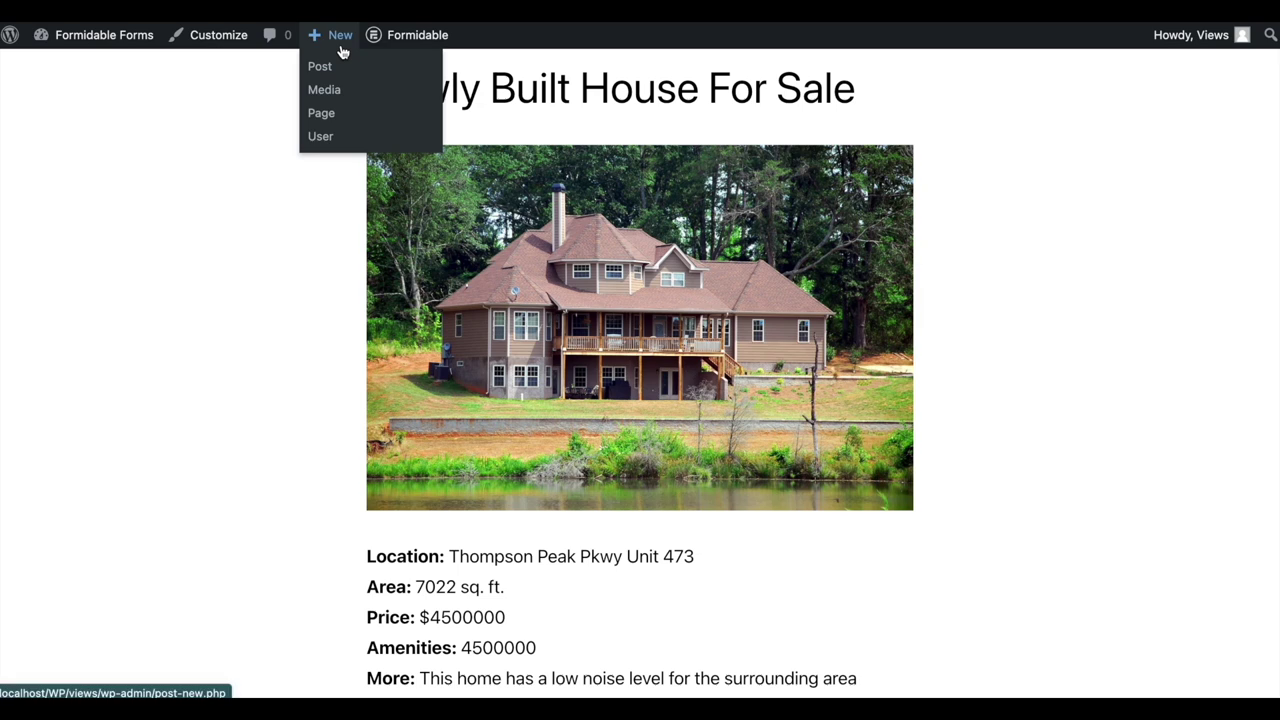
click(330, 117)
text(Real Estate Listing)
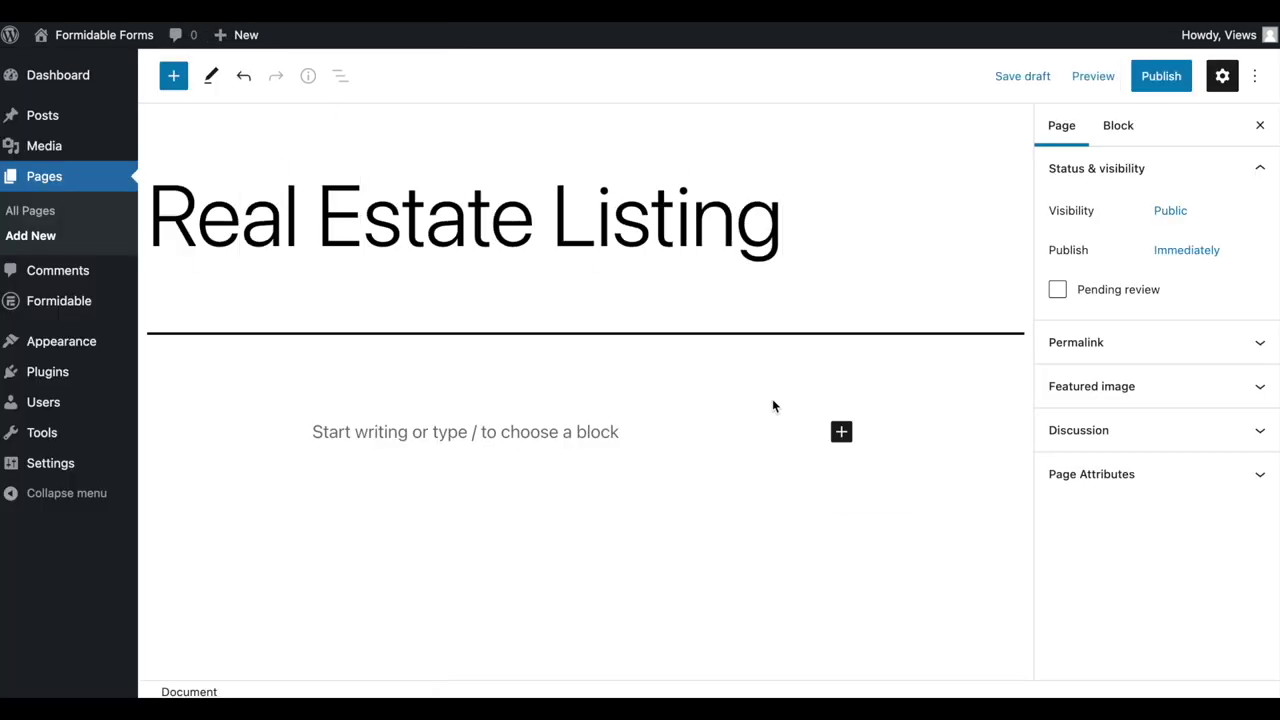
Step: Insert a Formidable Views block into the page and set it to display the Real Estate Listing view
click(841, 432)
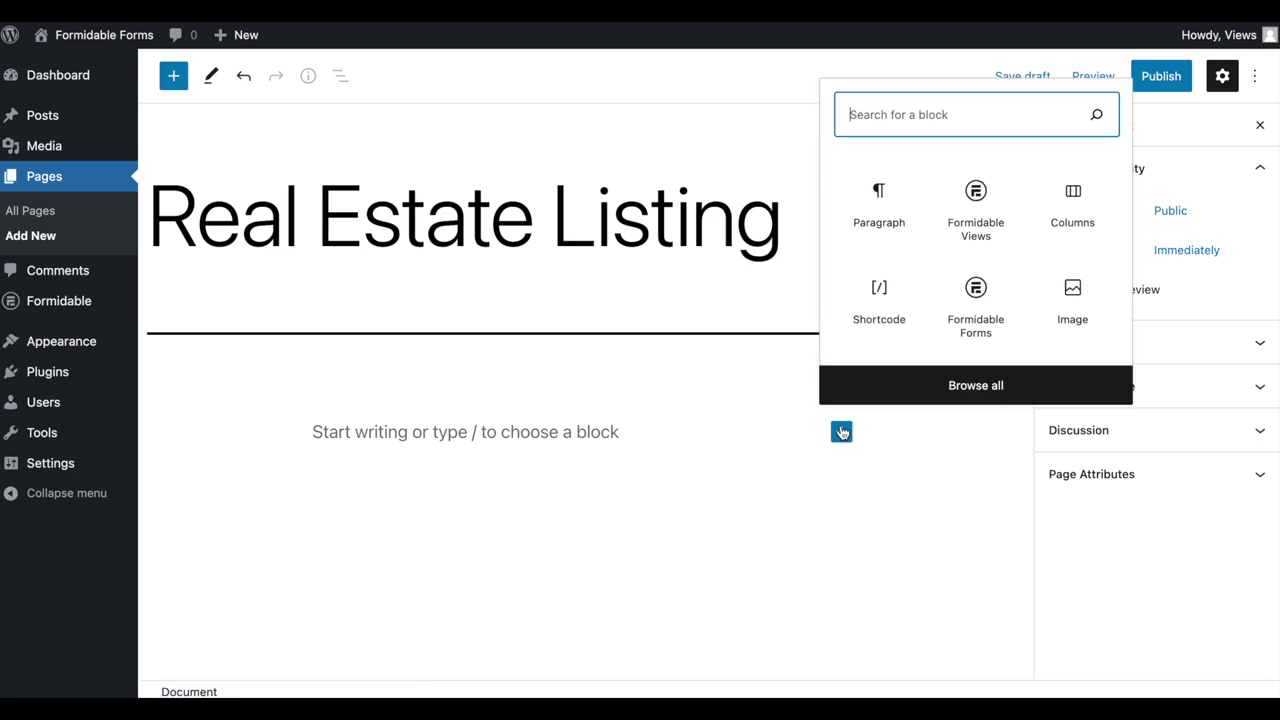
click(976, 208)
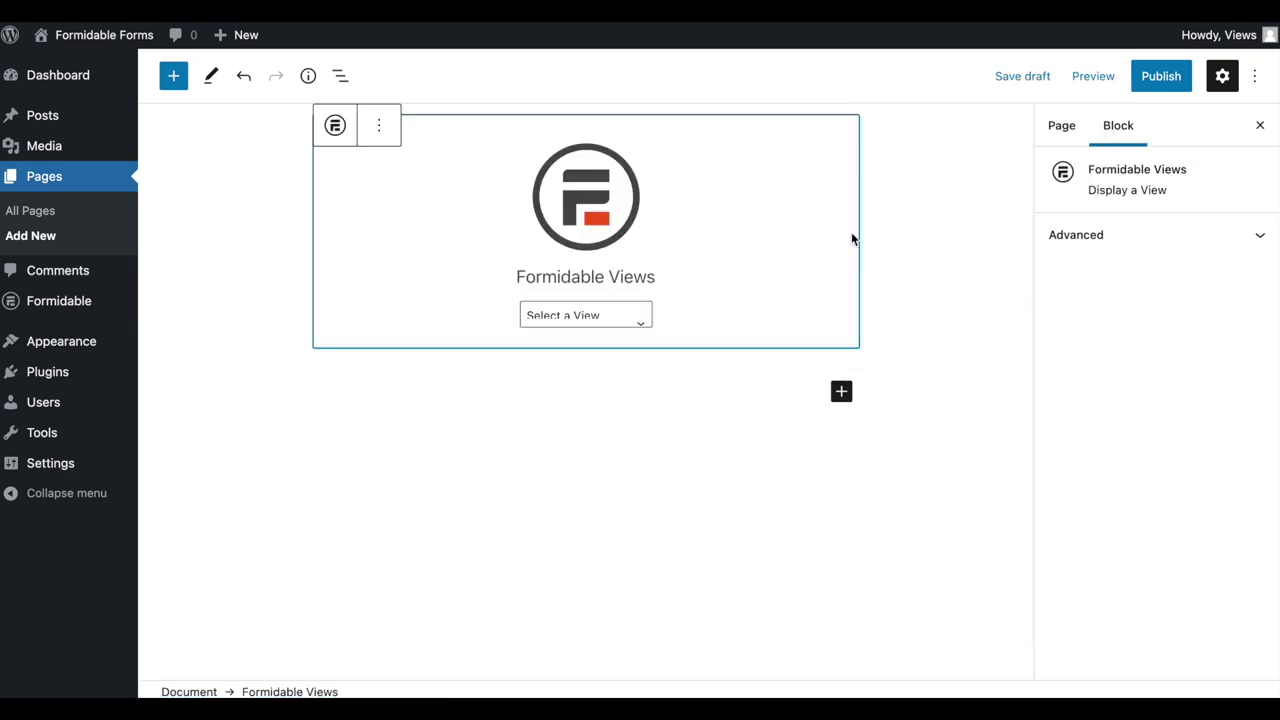
click(645, 313)
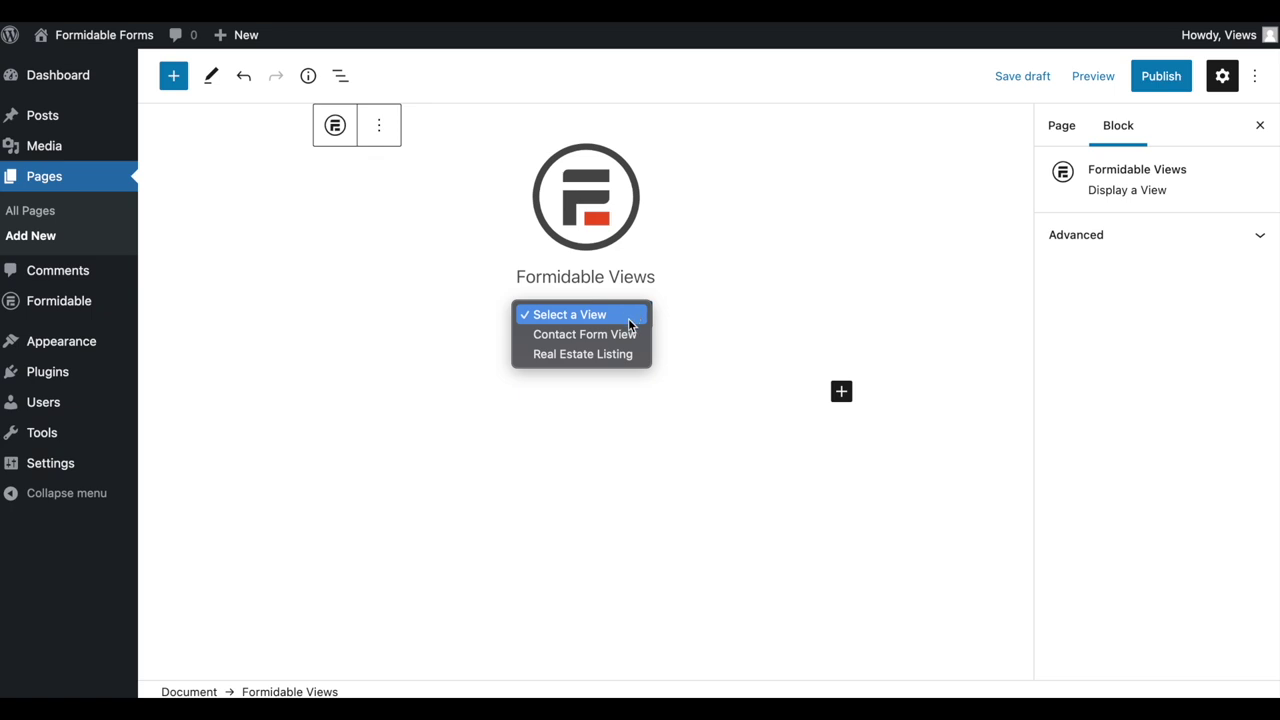
click(613, 355)
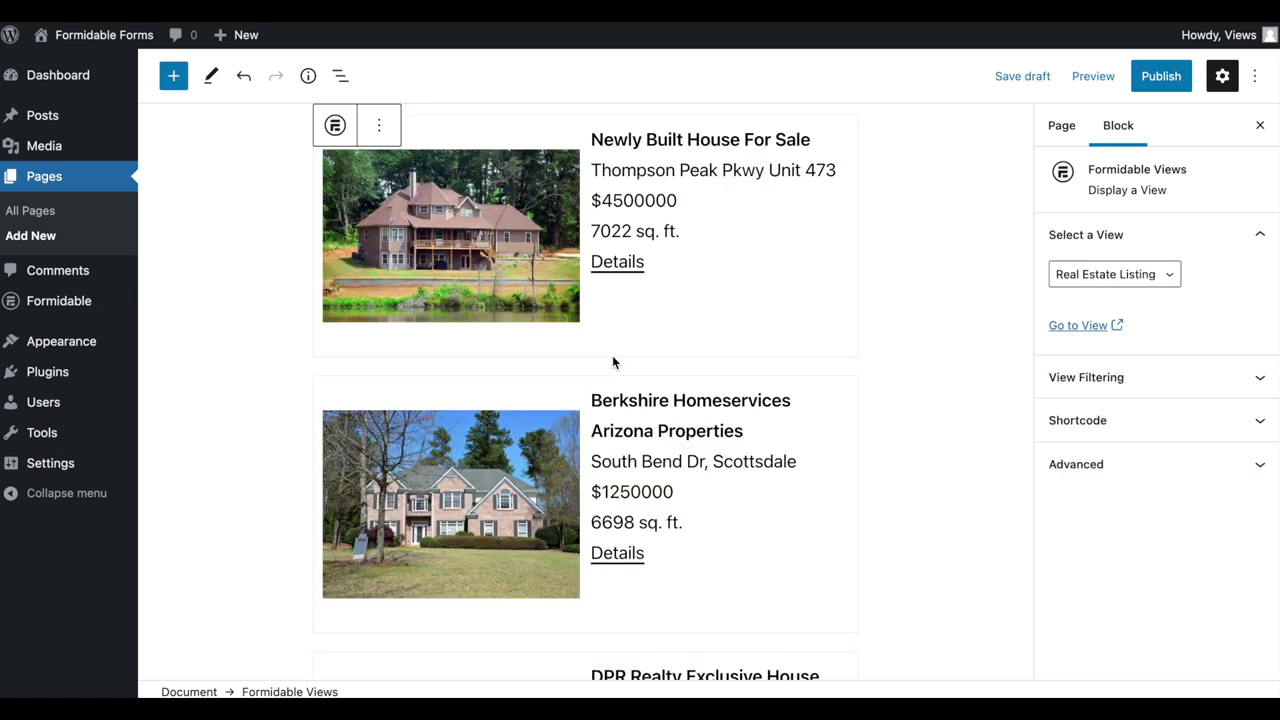
Step: Publish the Real Estate Listing page and open it on the site
click(1157, 78)
click(1118, 78)
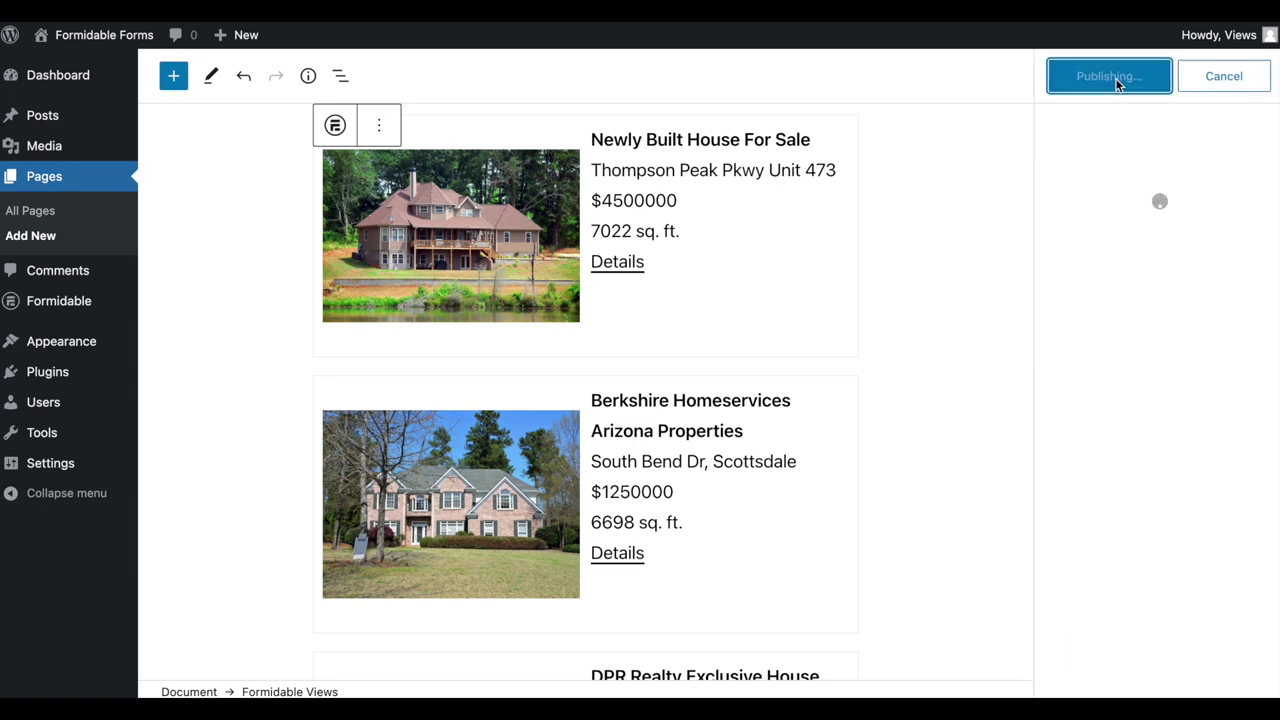
click(317, 644)
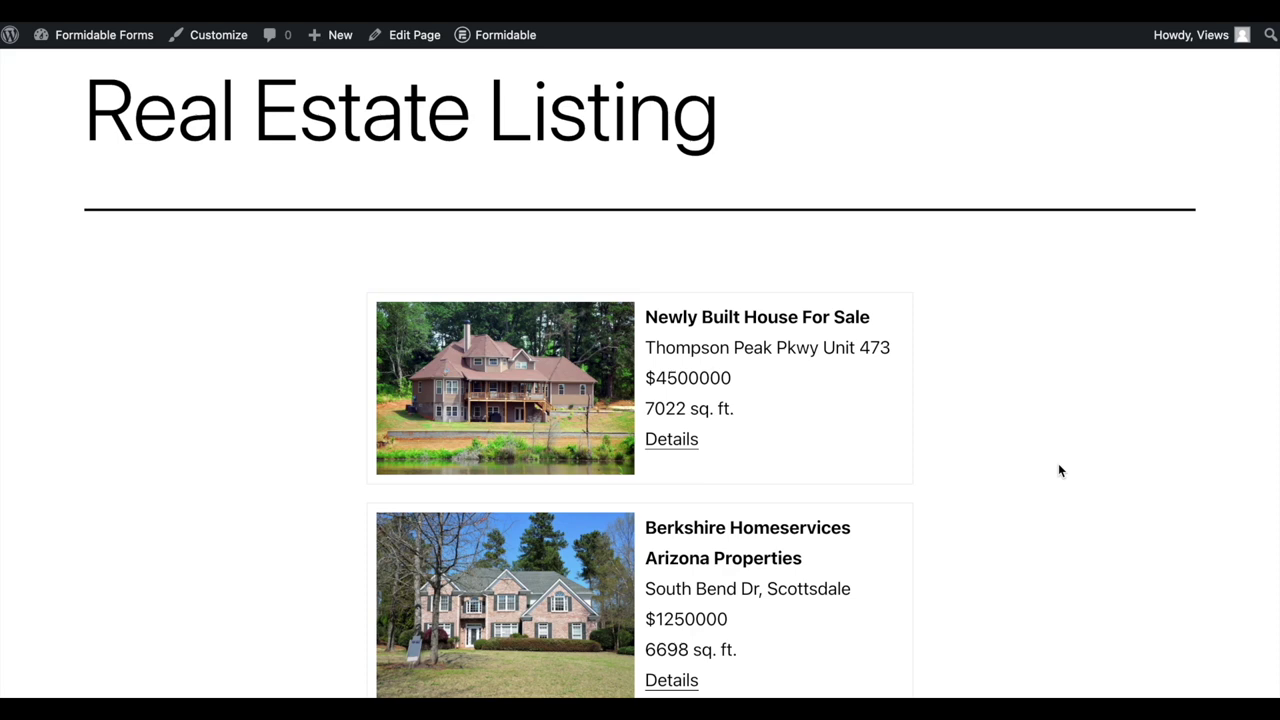
Step: Check the published listings and examine the details of the Newly Built House For Sale entry
scroll(1060, 470, down, 3)
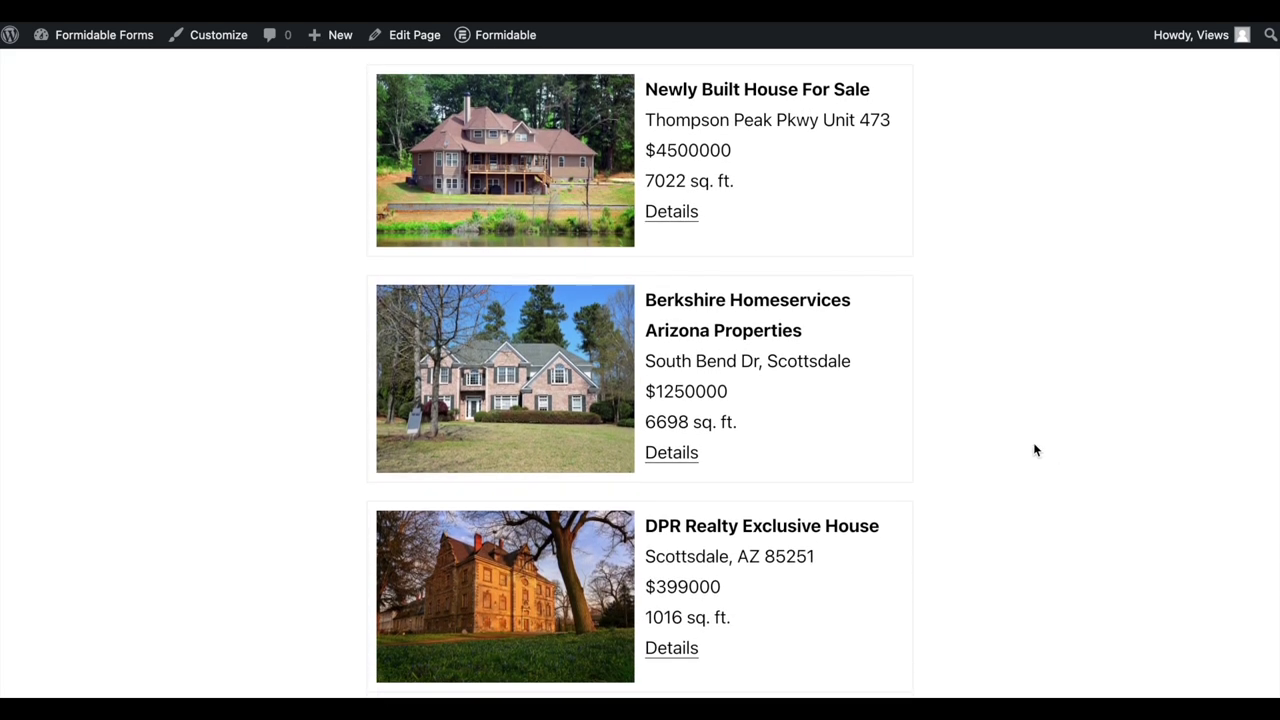
click(700, 220)
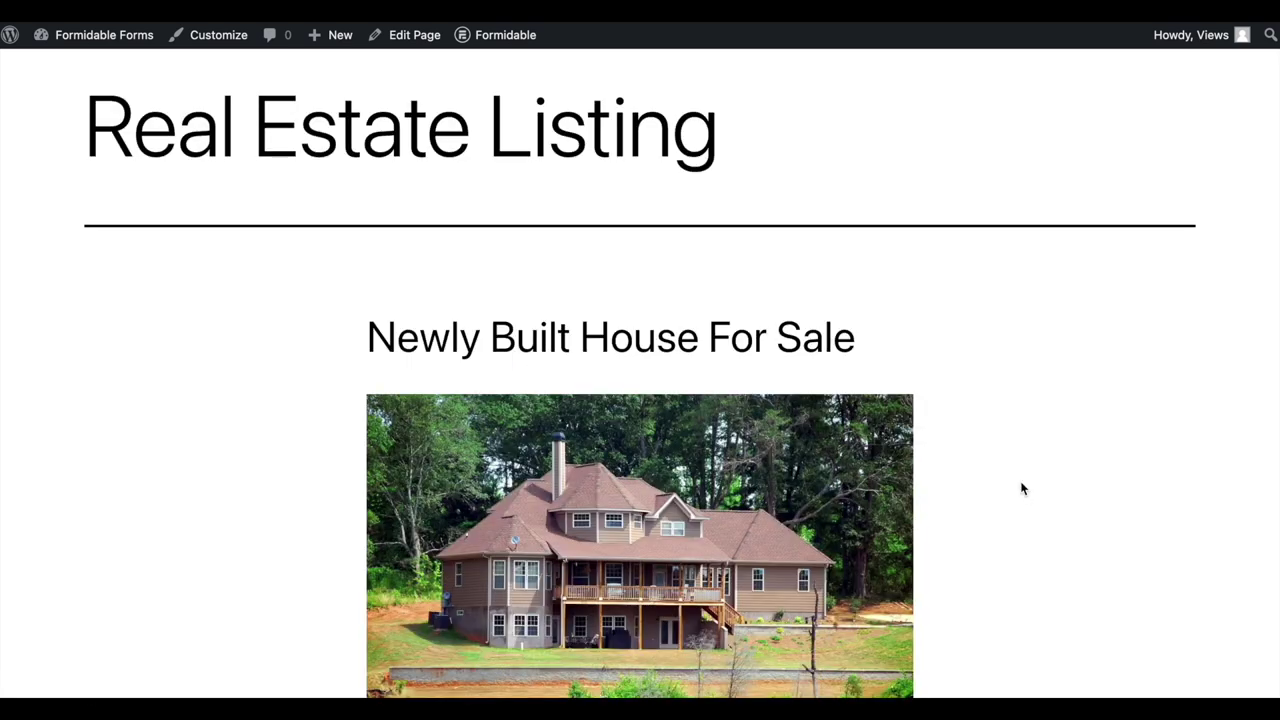
scroll(1022, 488, down, 5)
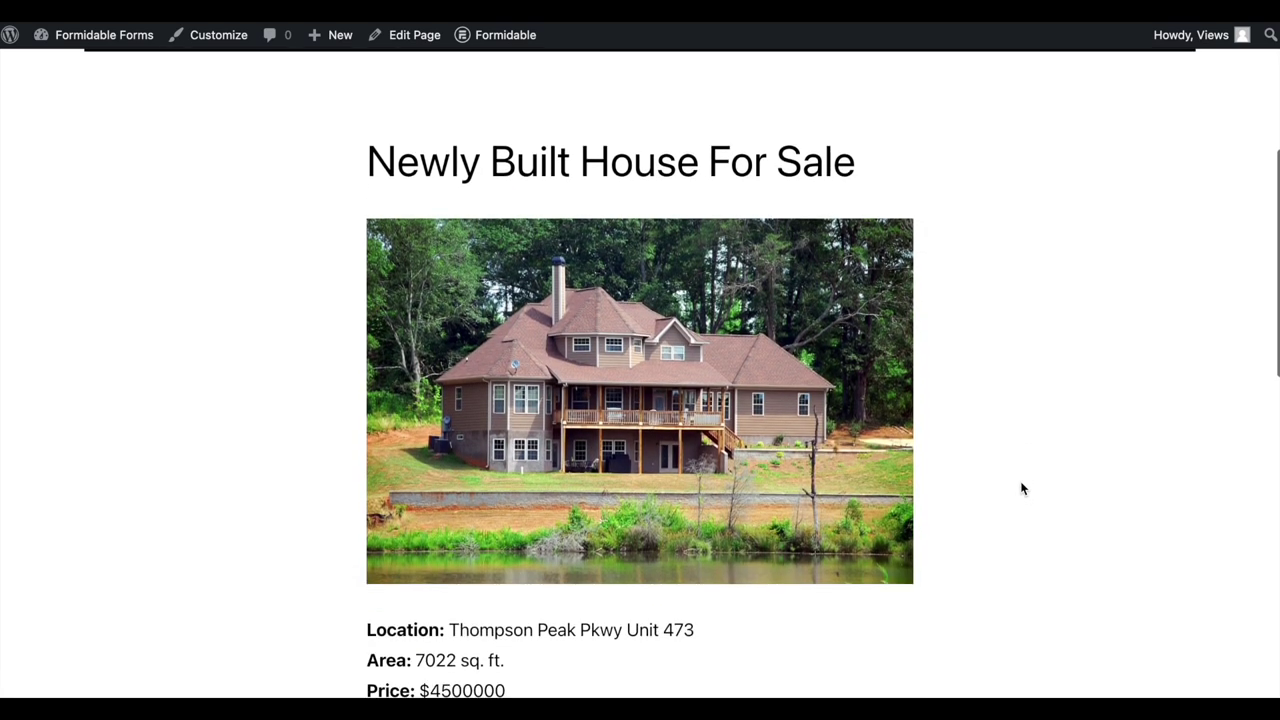